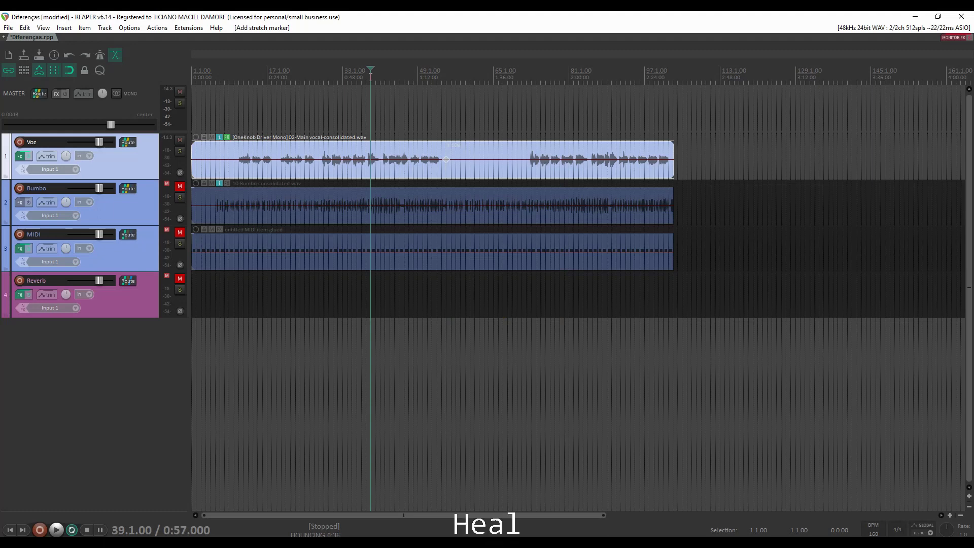
# Split the vocal item on the Voz track in the silent gap shortly before measure 29
pyautogui.scroll(4, 371, 76)
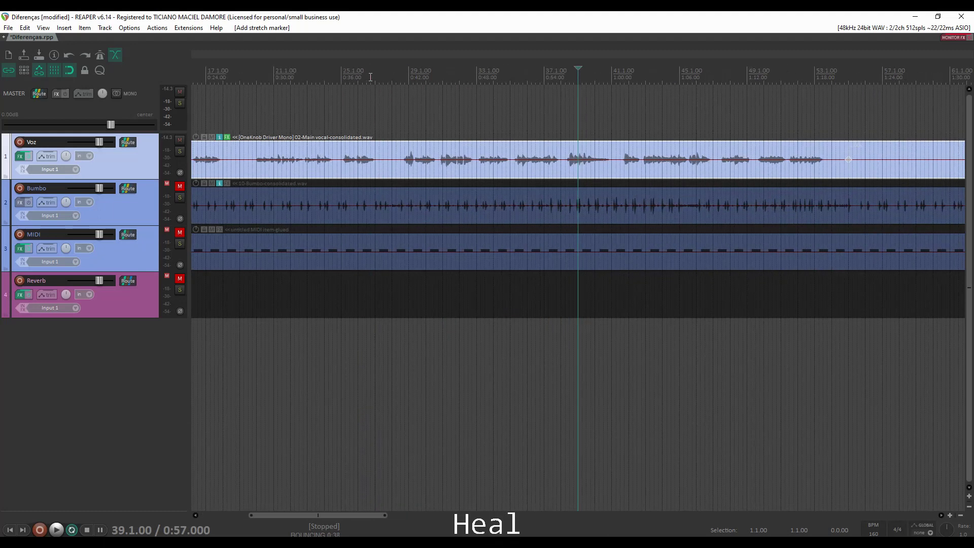
pyautogui.scroll(-1, 371, 76)
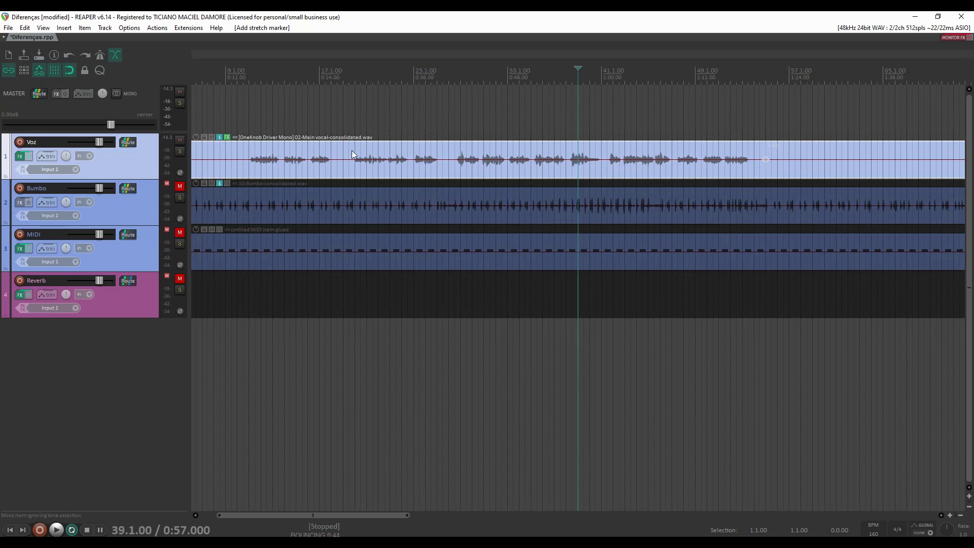
pyautogui.click(446, 159)
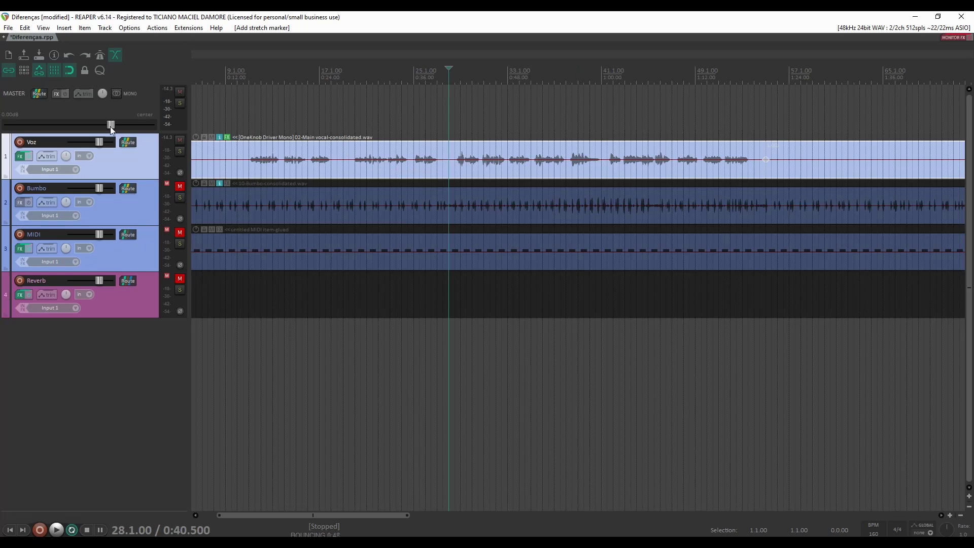
pyautogui.click(442, 170)
pyautogui.press('s')
# Select both halves of the split vocal item on the Voz track and heal the split
pyautogui.click(461, 170)
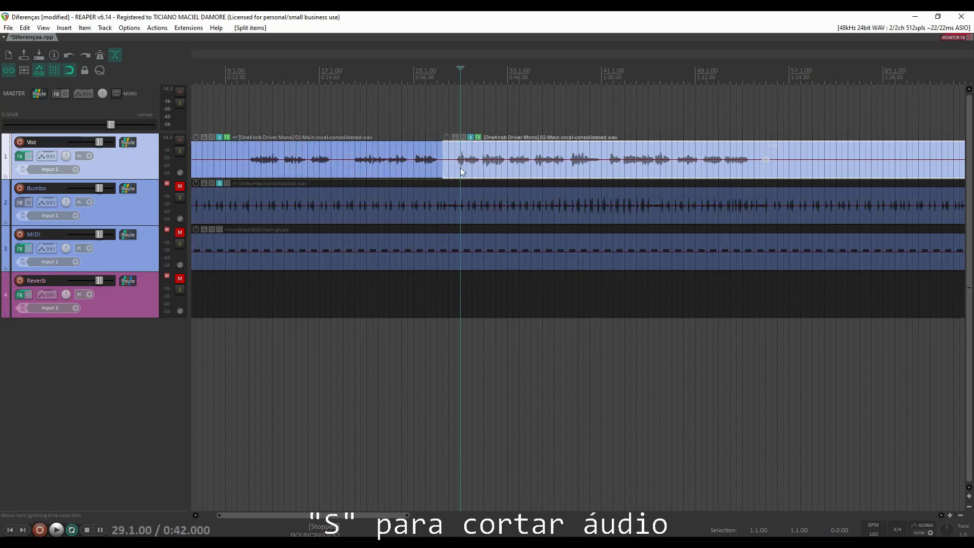
pyautogui.click(401, 170)
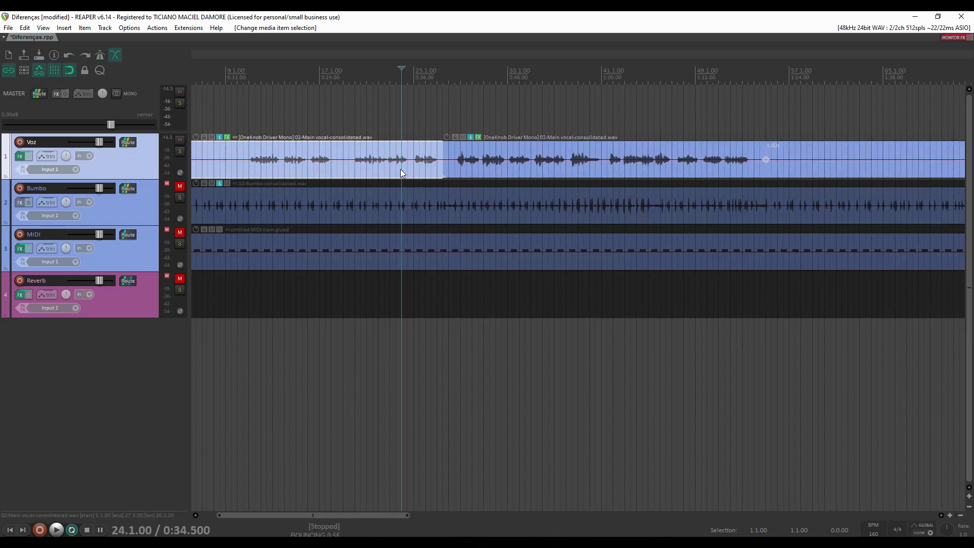
pyautogui.keyDown('ctrl'); pyautogui.click(484, 169); pyautogui.keyUp('ctrl')
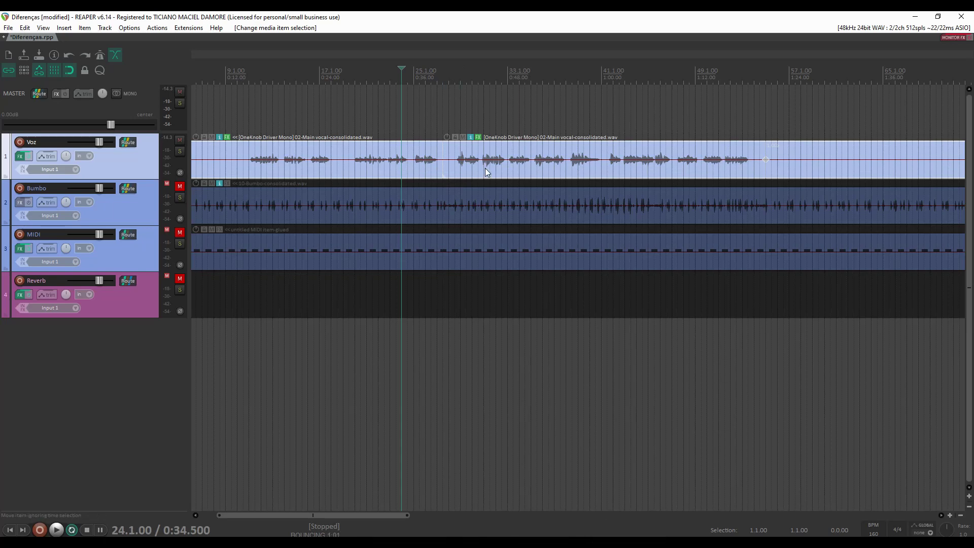
pyautogui.rightClick(502, 166)
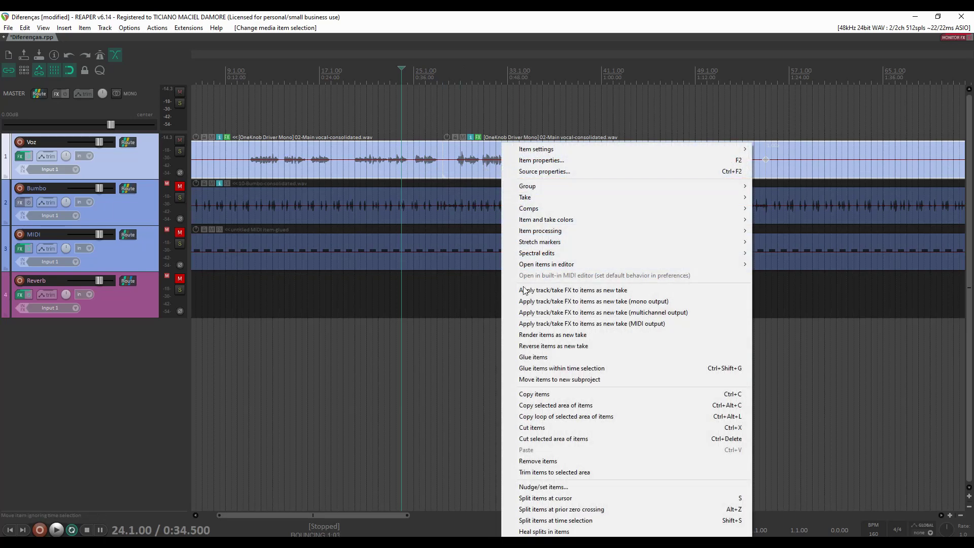
pyautogui.click(566, 532)
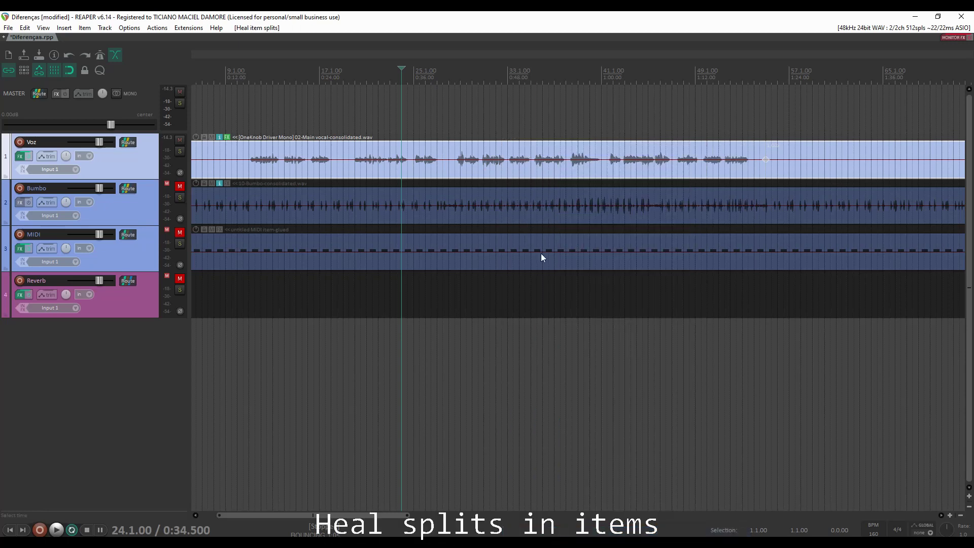
pyautogui.click(500, 166)
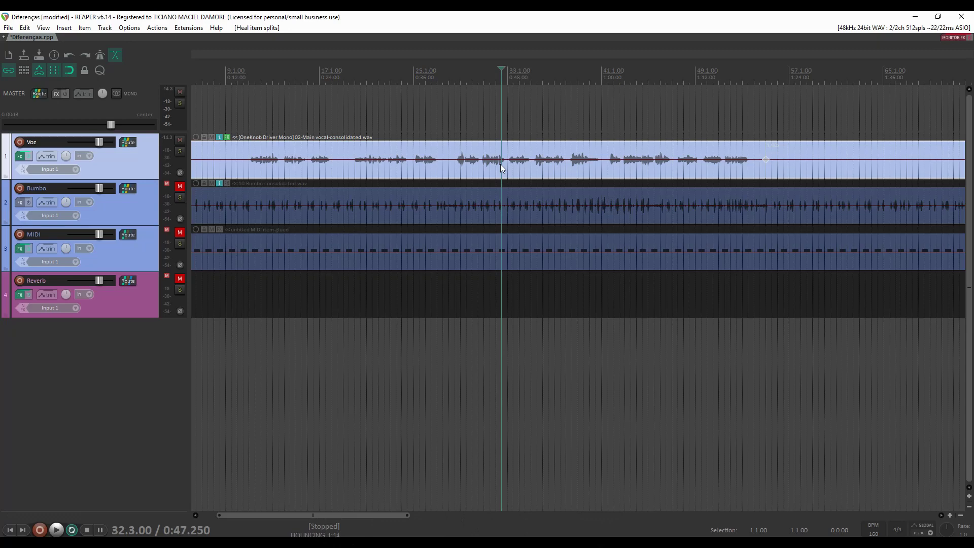
# Move the Bumbo audio item onto the Voz track, starting at measure 89 so it overlaps the end of the vocal item
pyautogui.scroll(-5, 500, 163)
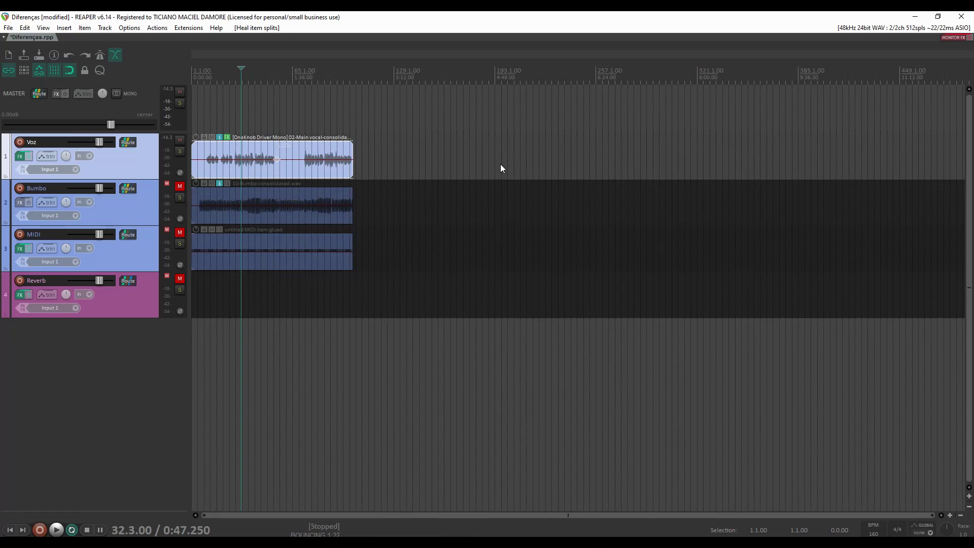
pyautogui.moveTo(323, 205); pyautogui.dragTo(456, 162)
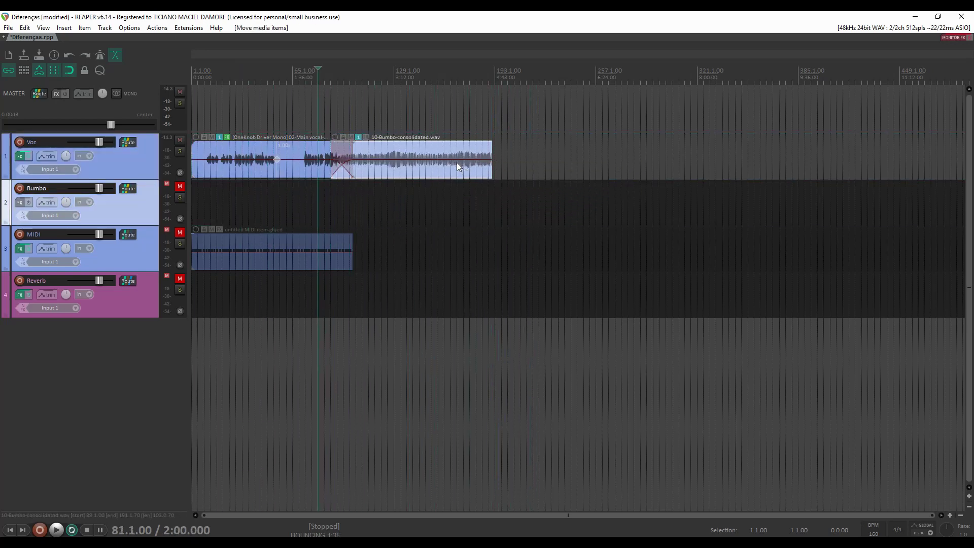
# Try to heal the vocal item and the overlapping Bumbo item on the Voz track into one item
pyautogui.click(312, 172)
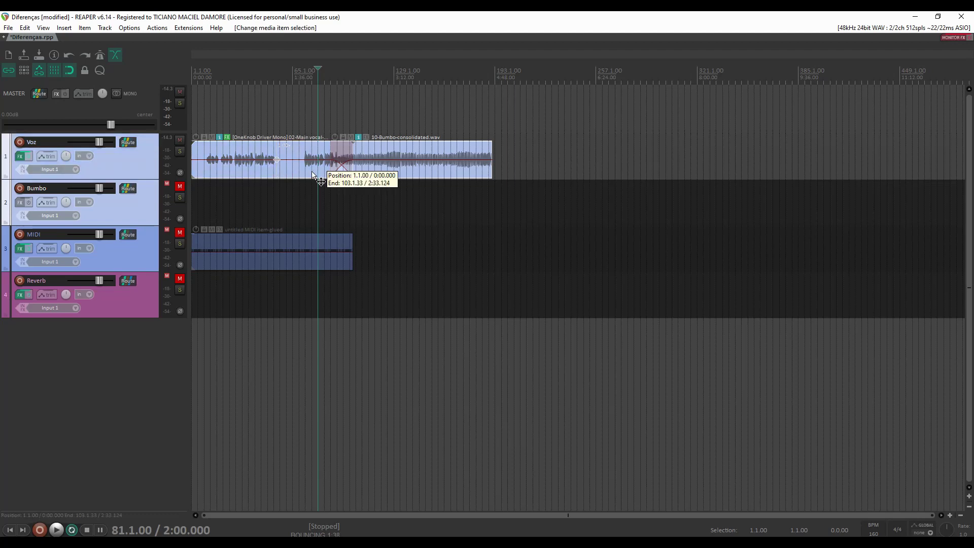
pyautogui.rightClick(402, 171)
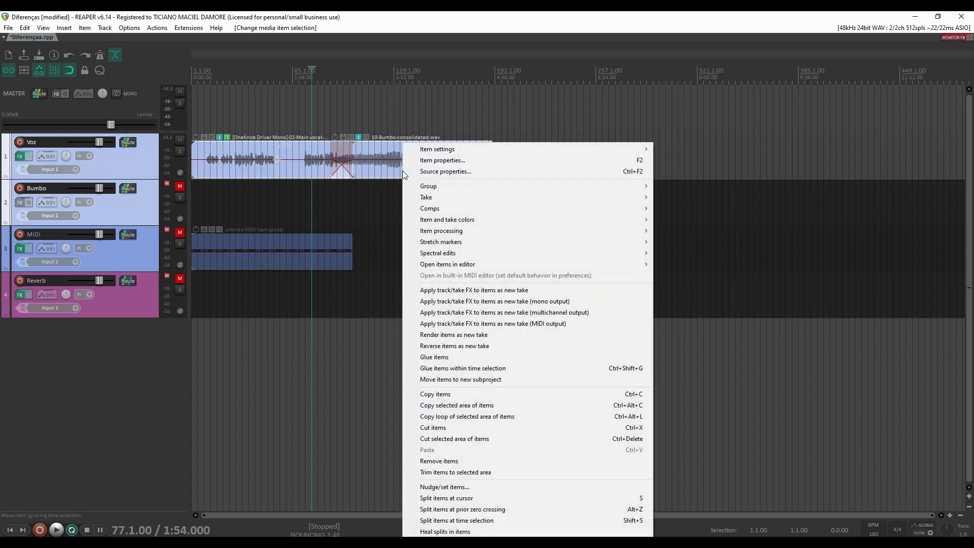
pyautogui.click(466, 531)
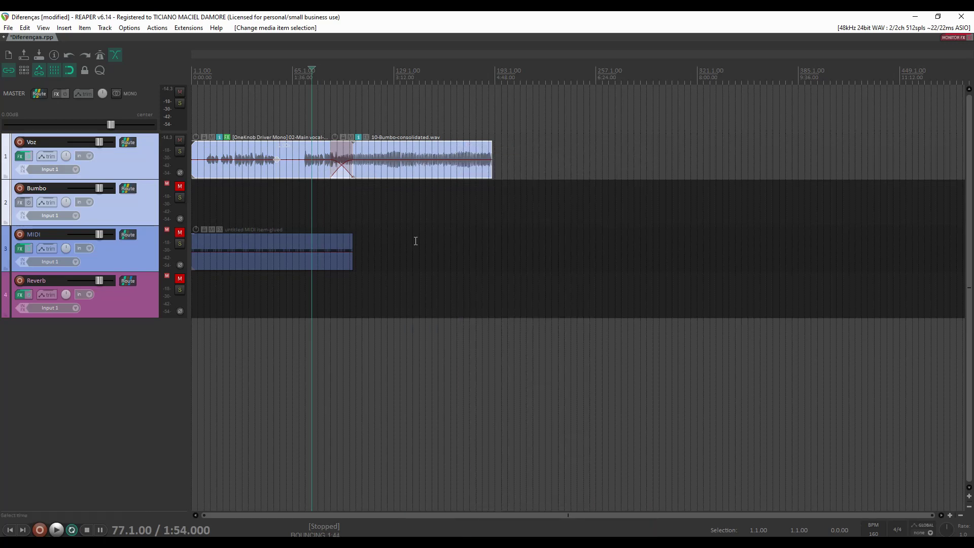
pyautogui.click(398, 206)
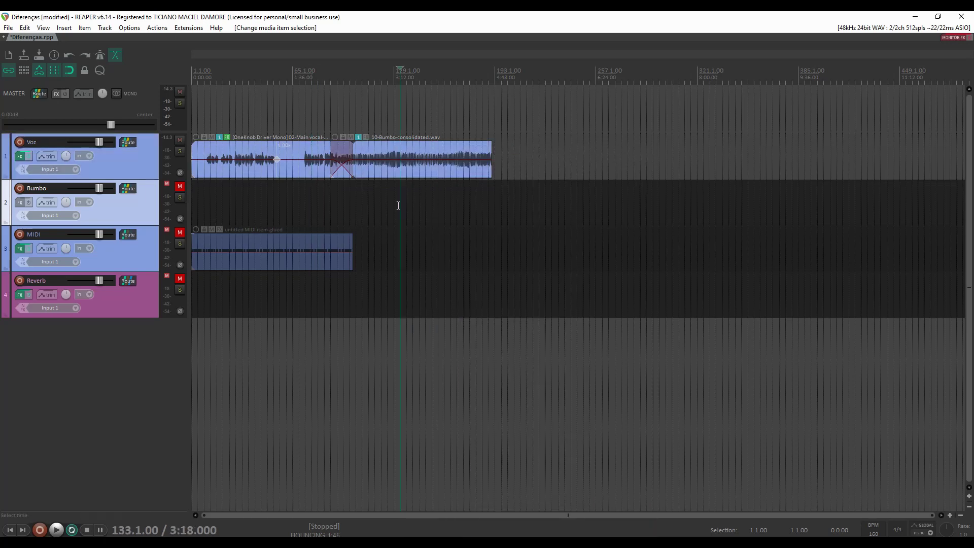
# Review the vocal item's own effects, followed by the Voz track's effects chain, and close both FX windows
pyautogui.click(416, 163)
pyautogui.click(298, 168)
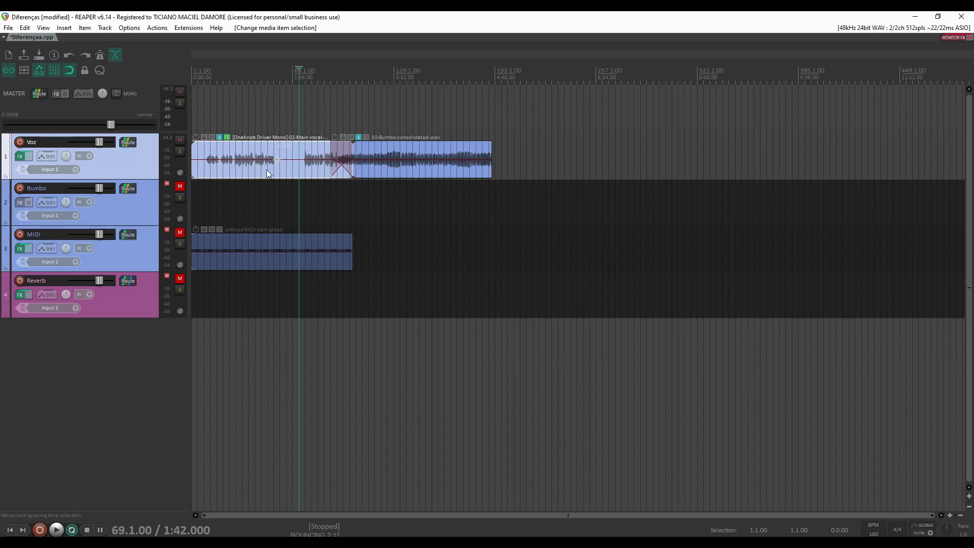
pyautogui.click(228, 137)
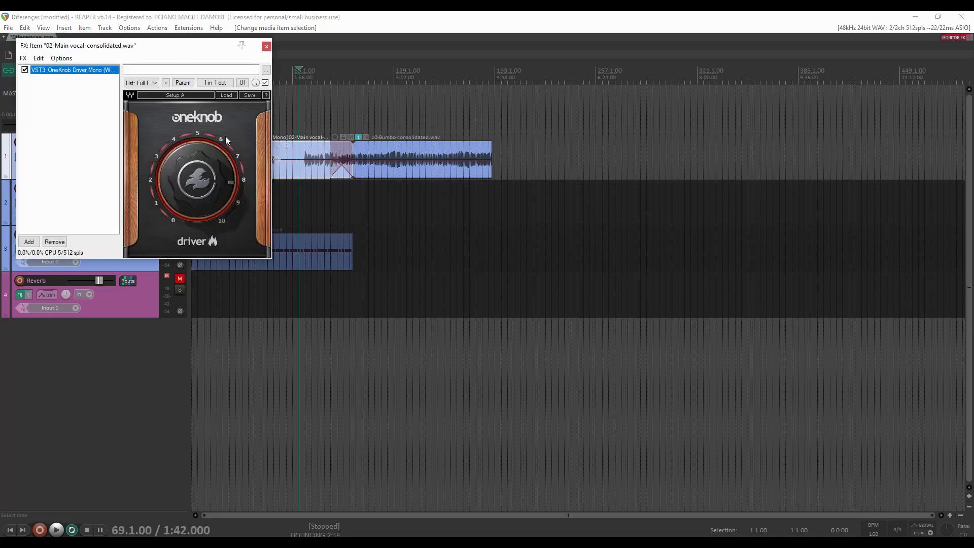
pyautogui.click(268, 46)
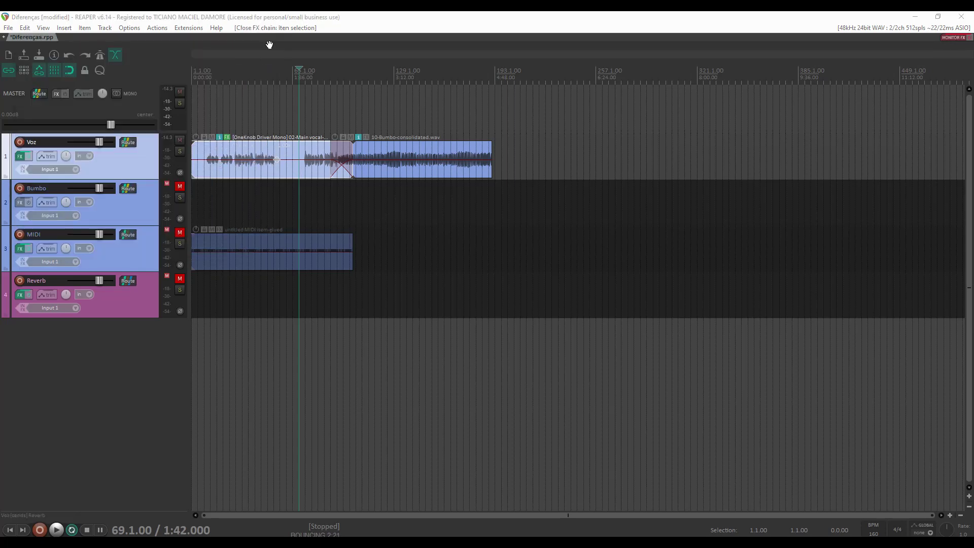
pyautogui.click(19, 157)
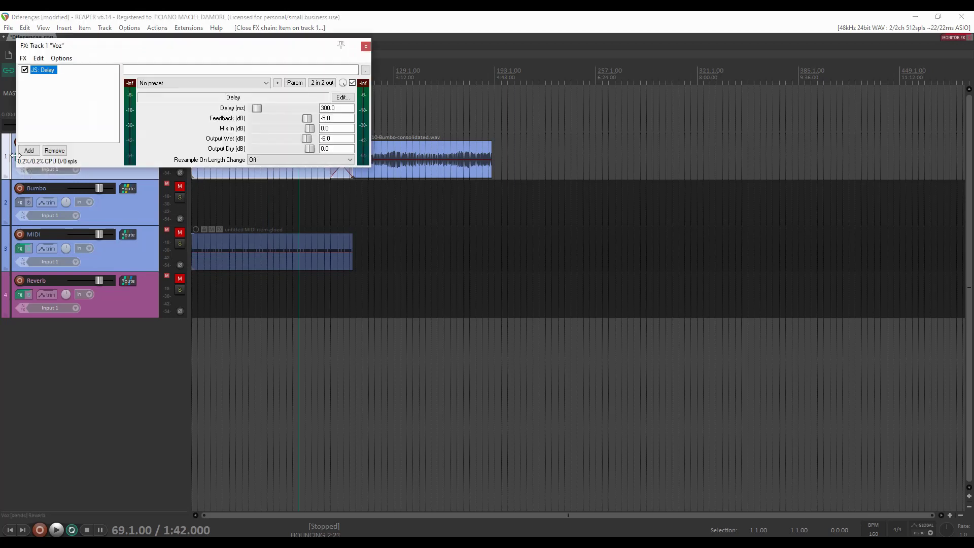
pyautogui.click(366, 46)
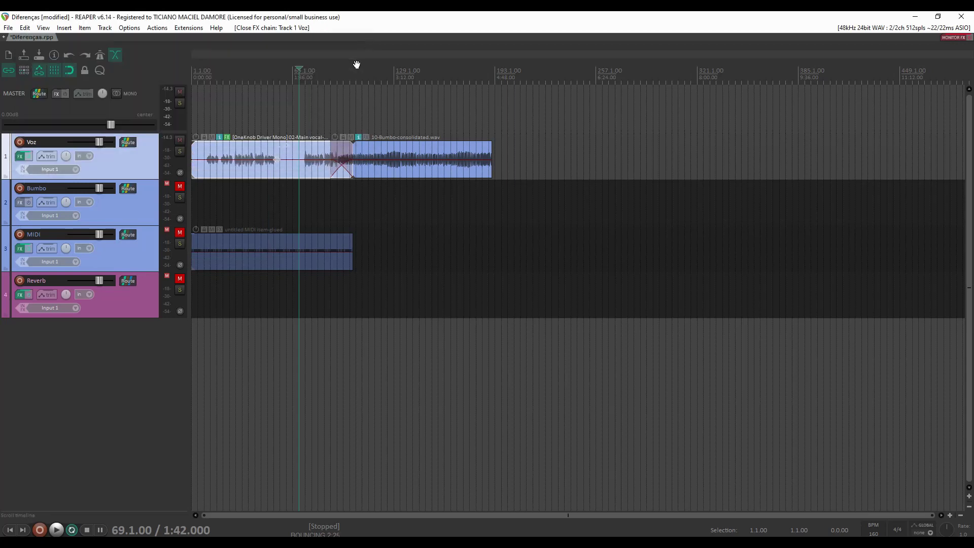
# Play the vocal item briefly from measure 45 to hear it with its effects, and stop playback
pyautogui.click(261, 152)
pyautogui.press('space')
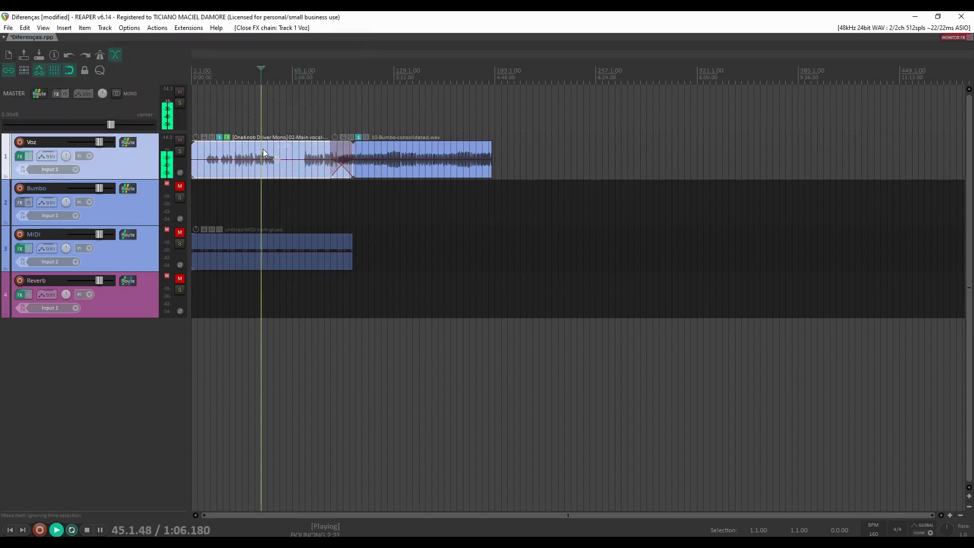
pyautogui.scroll(6, 263, 153)
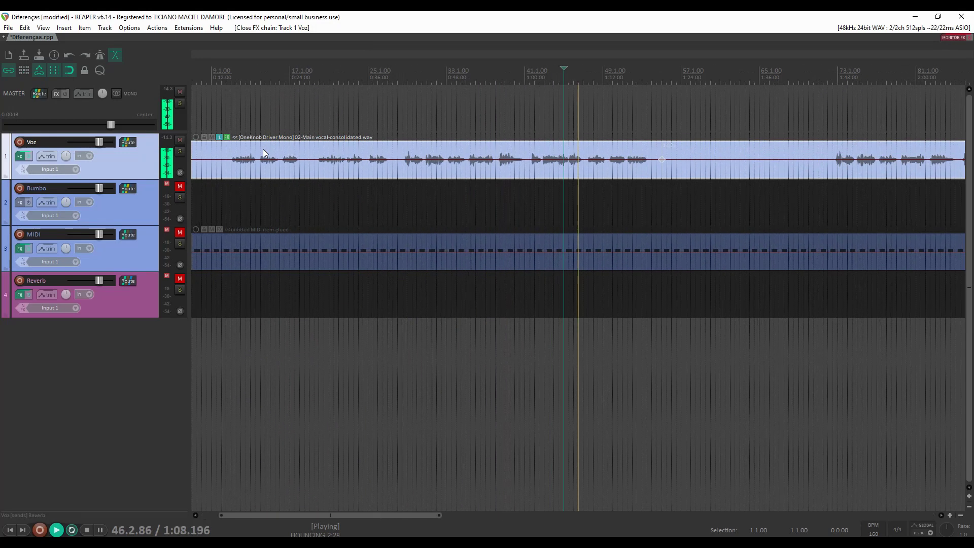
pyautogui.press('space')
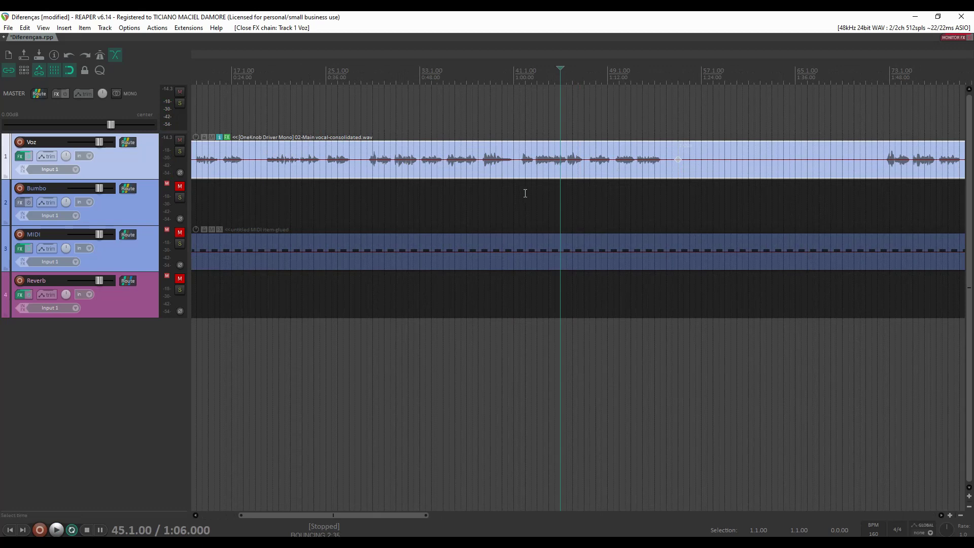
# Add a stretch marker to the vocal item at measure 43 and pull it back to about measure 36
pyautogui.click(538, 164)
pyautogui.hotkey('shift', 'w')
pyautogui.moveTo(537, 159); pyautogui.dragTo(462, 159)
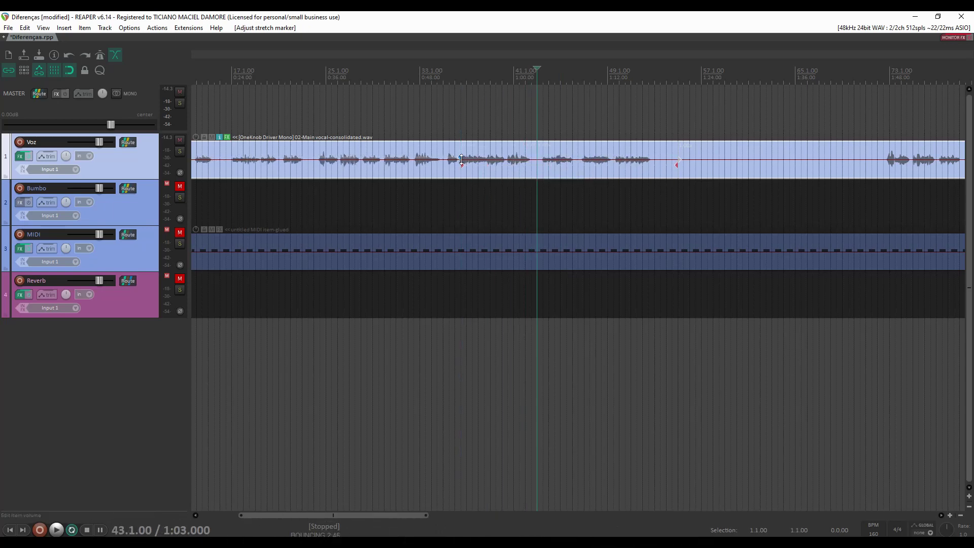
# Select both the vocal and Bumbo items on the Voz track and glue them into a single item
pyautogui.scroll(-6, 461, 160)
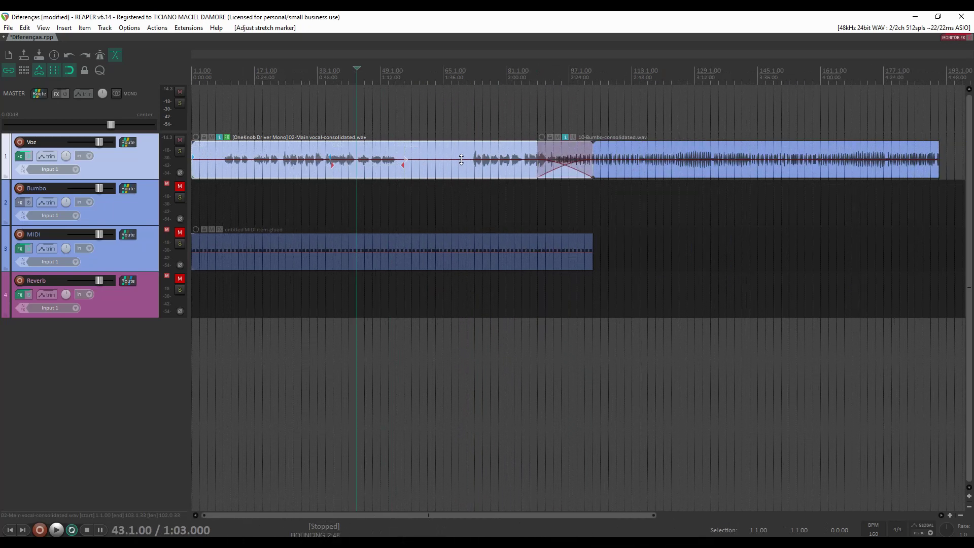
pyautogui.scroll(-1, 461, 159)
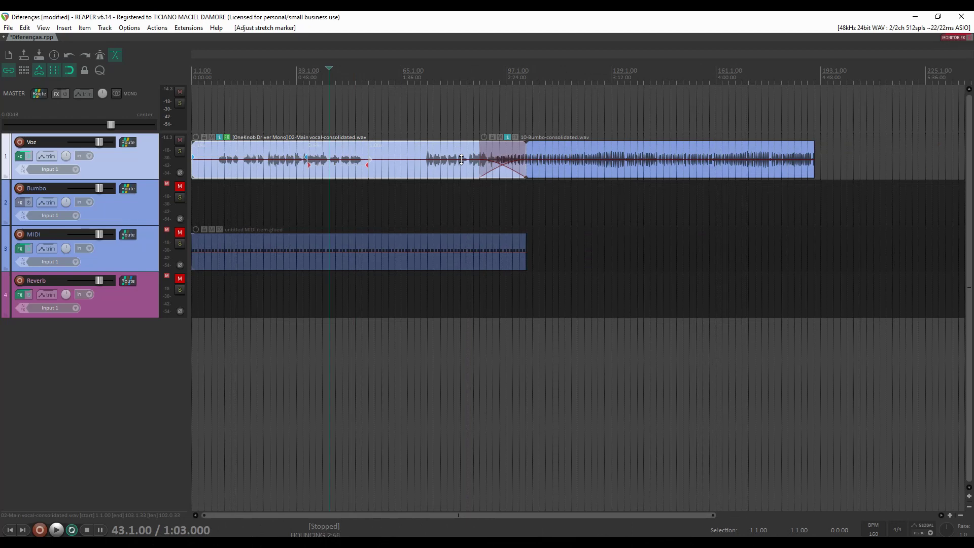
pyautogui.click(702, 170)
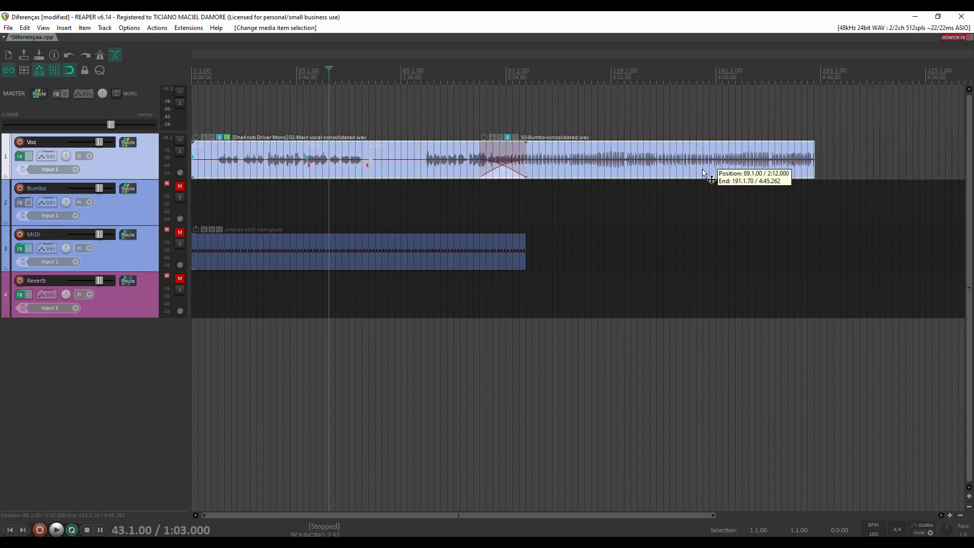
pyautogui.rightClick(682, 169)
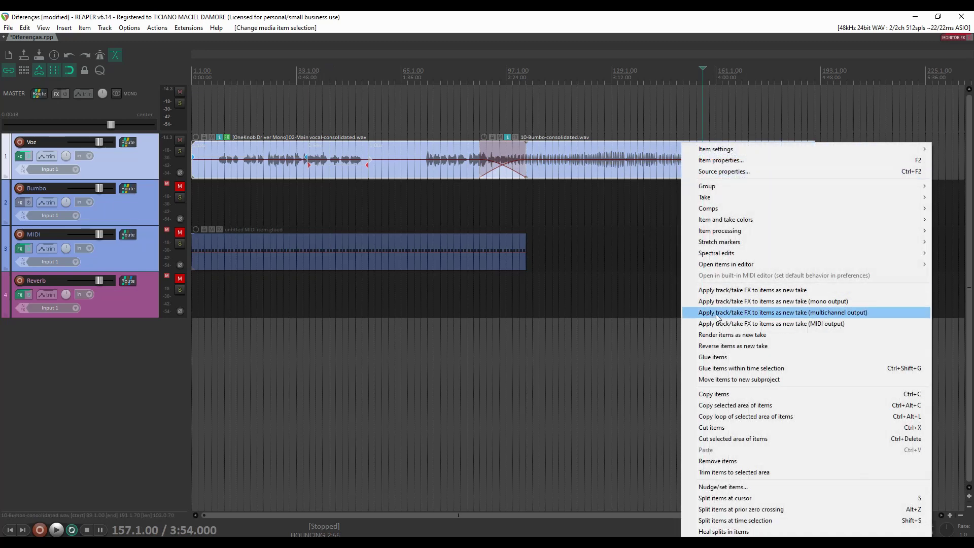
pyautogui.click(724, 358)
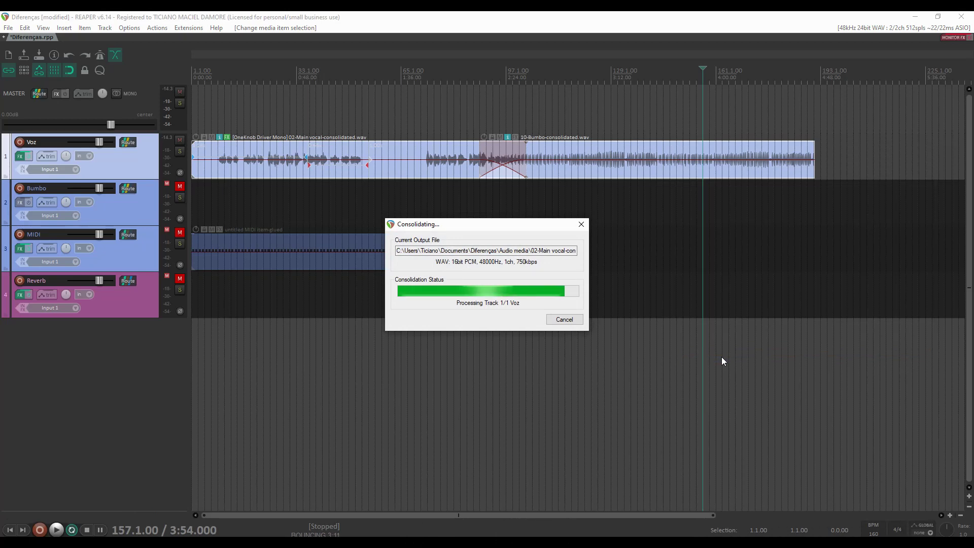
pyautogui.press('alt')
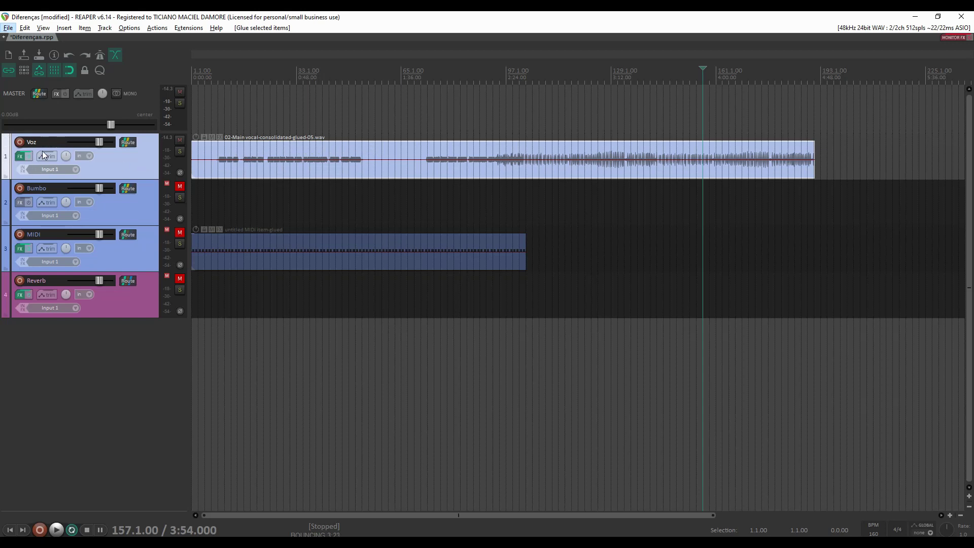
# Play the glued item briefly from measure 51 in the vocal part and from measure 119 in the Bumbo part
pyautogui.click(357, 161)
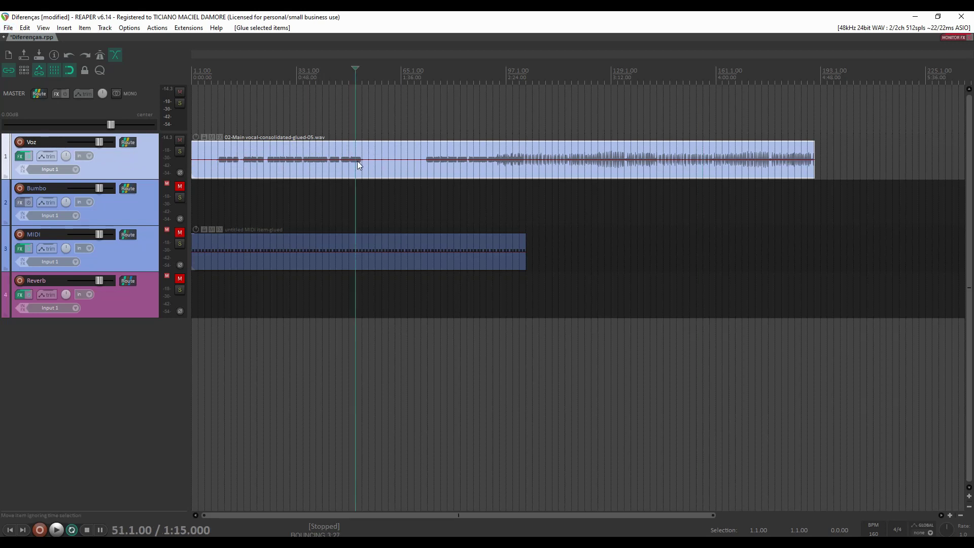
pyautogui.press('space')
pyautogui.press('space')
pyautogui.click(577, 163)
pyautogui.press('space')
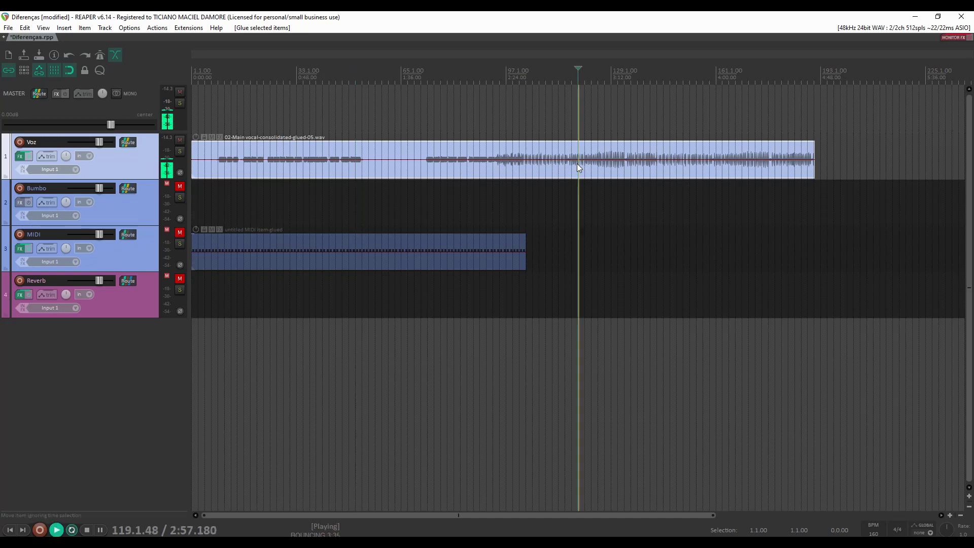
pyautogui.press('space')
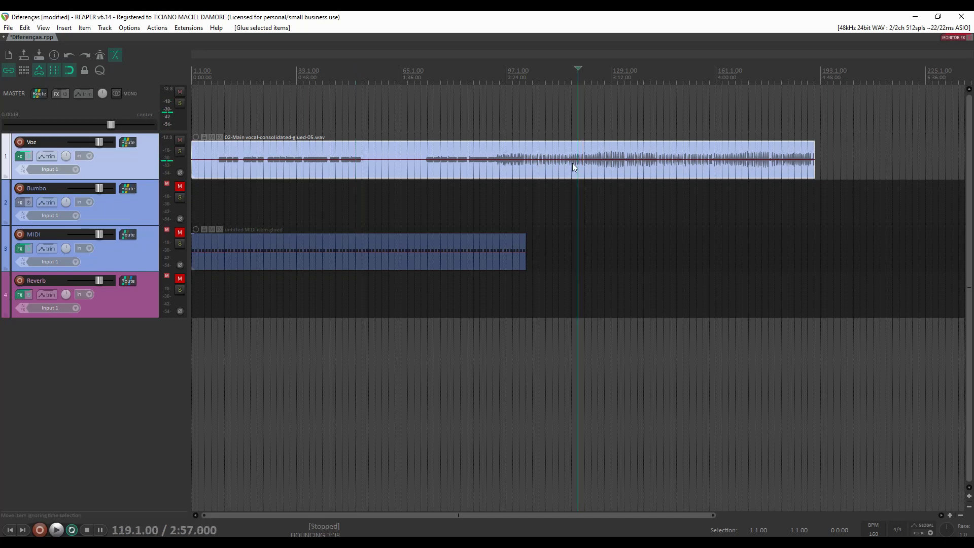
# Place the edit cursor at measure 39 and bypass the Voz track's effects
pyautogui.click(315, 160)
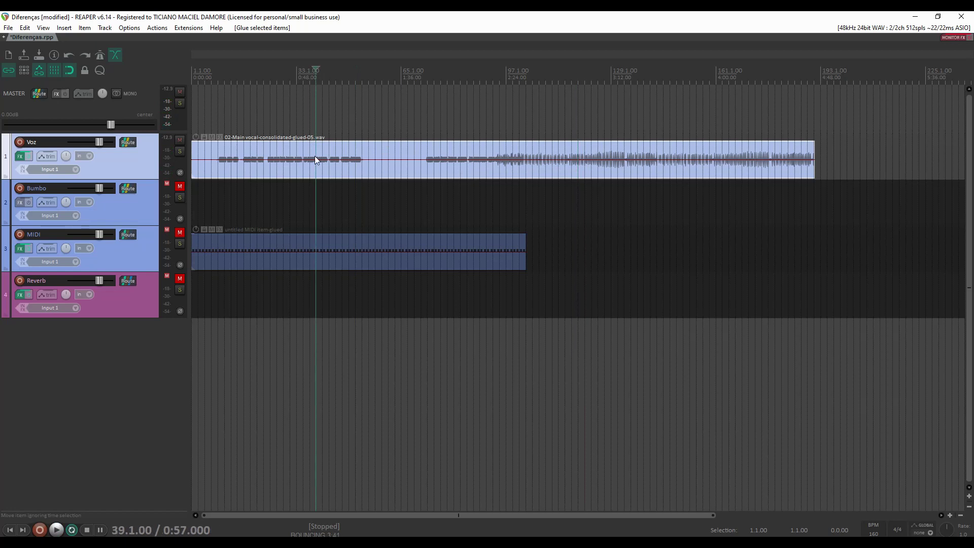
pyautogui.click(27, 156)
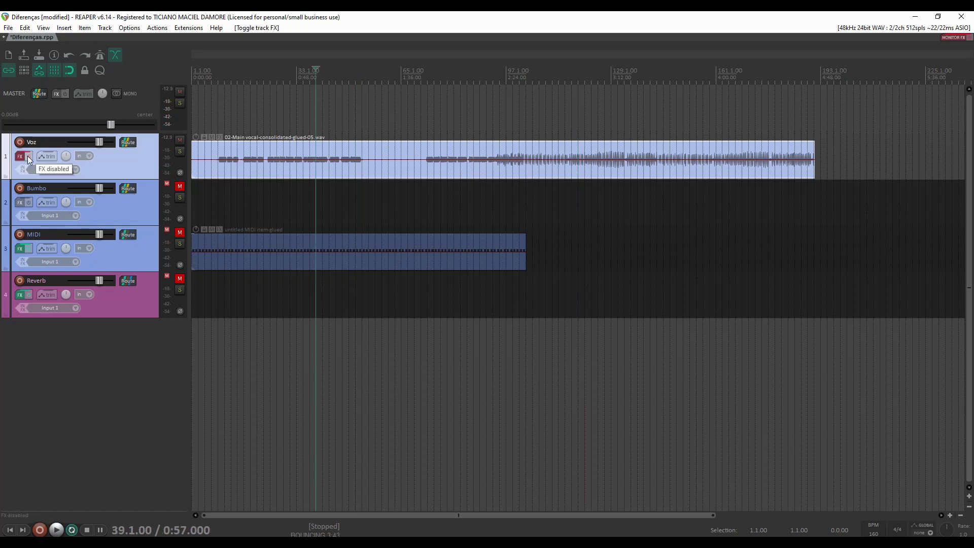
# Play the glued item from measure 39 with the Voz track's effects bypassed, then undo the bypass and the glue
pyautogui.press('space')
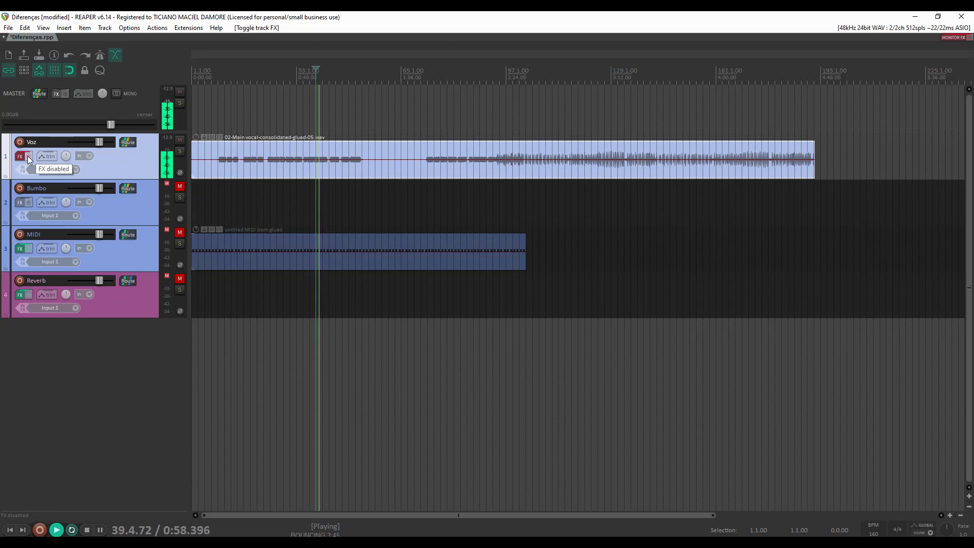
pyautogui.press('space')
pyautogui.hotkey('ctrl', 'z')
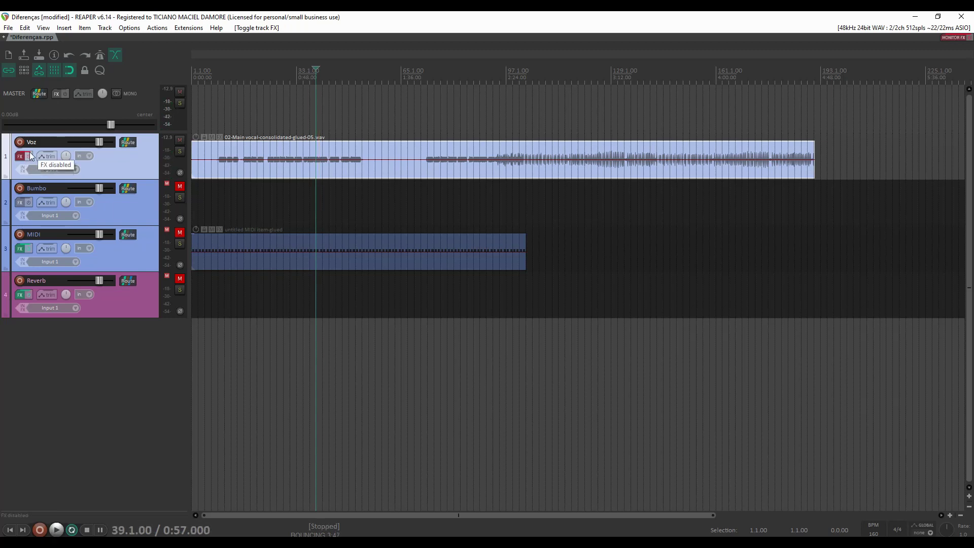
pyautogui.hotkey('ctrl', 'z')
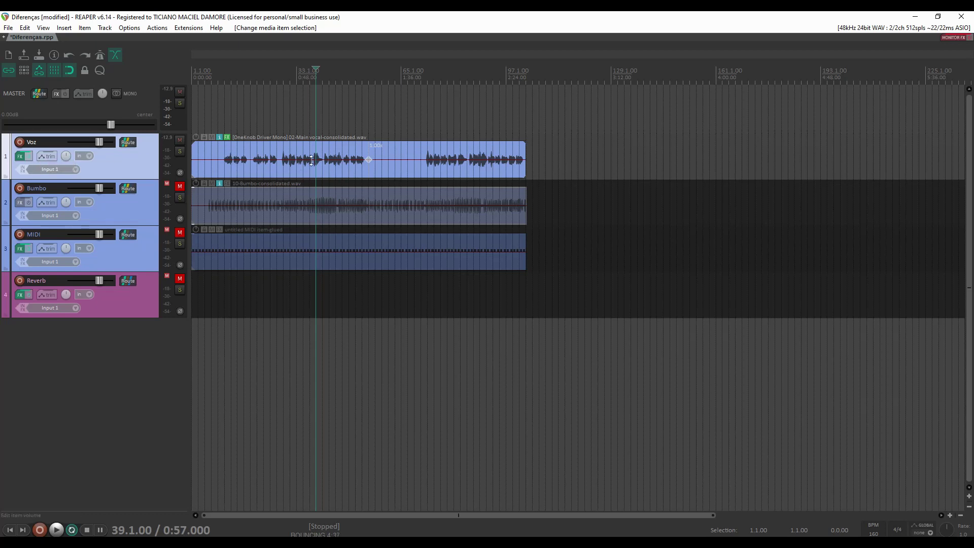
# Check the effect on the vocal item of the Voz track and render the item as a new take
pyautogui.click(226, 137)
pyautogui.click(265, 47)
pyautogui.rightClick(289, 172)
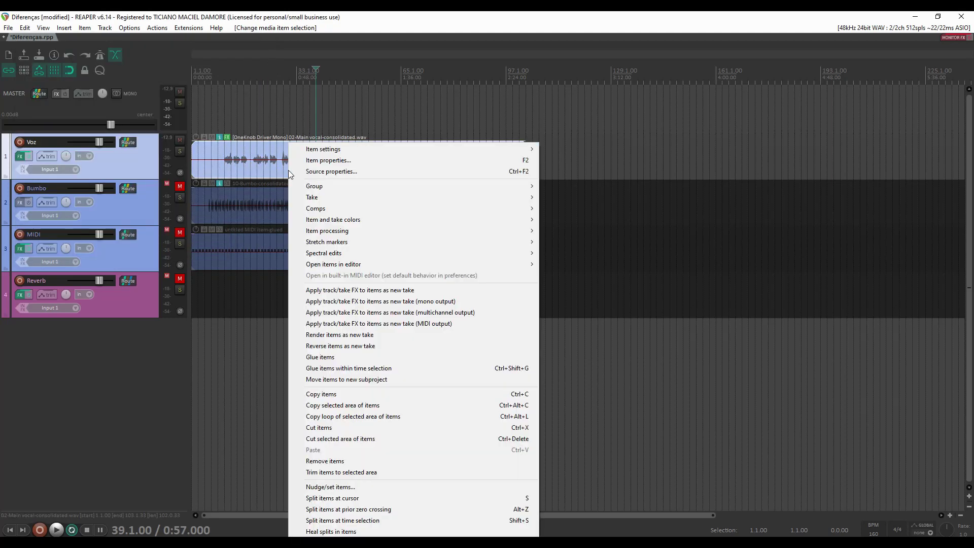
pyautogui.click(345, 335)
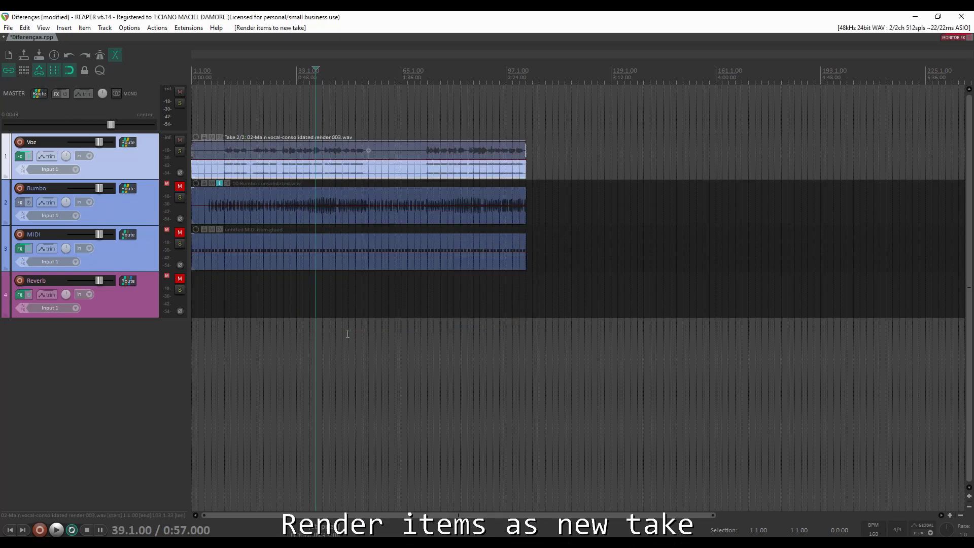
# Activate the vocal item's original take, switch back to the rendered take, and show only the active take
pyautogui.moveTo(294, 152); pyautogui.dragTo(274, 157)
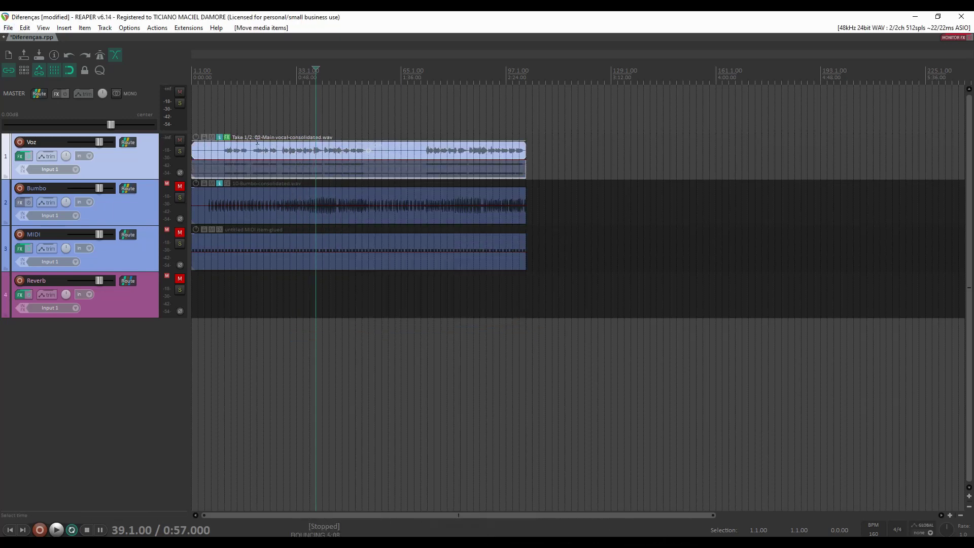
pyautogui.click(277, 170)
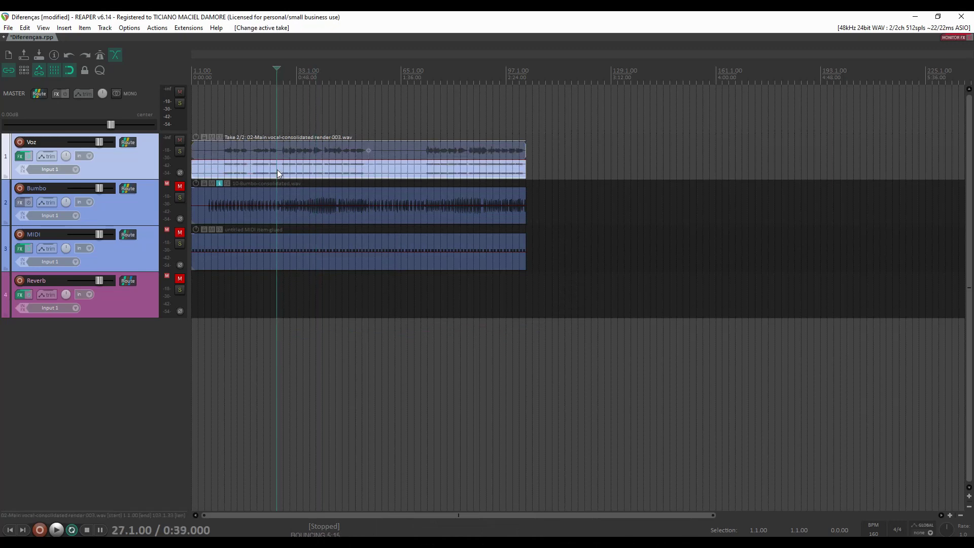
pyautogui.hotkey('ctrl', 'l')
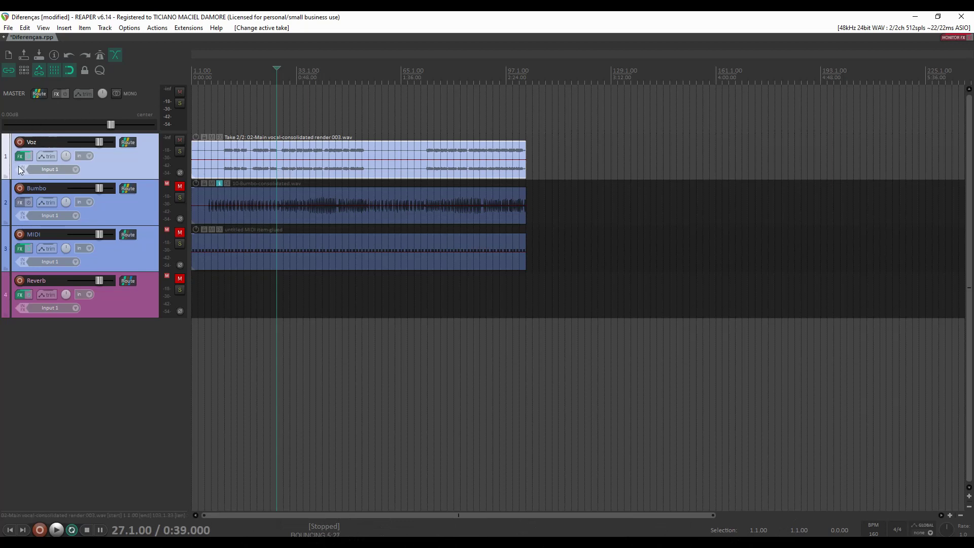
# Switch the vocal item to its original take and place the edit cursor at measure 49
pyautogui.click(290, 150)
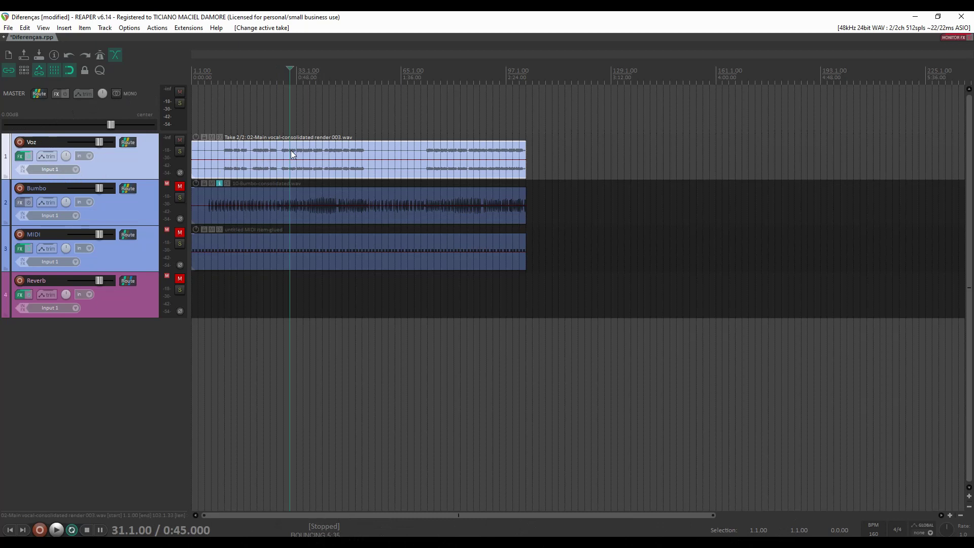
pyautogui.press('t')
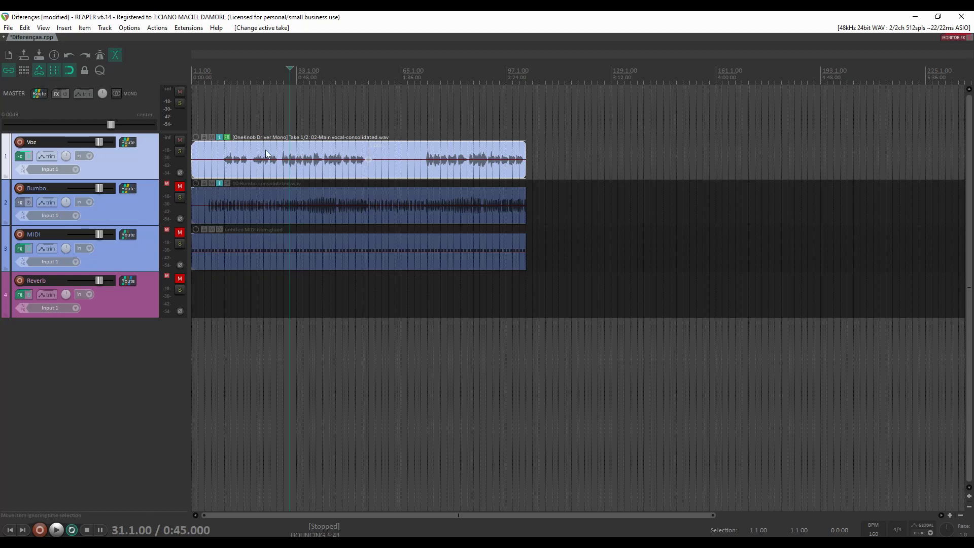
pyautogui.click(352, 164)
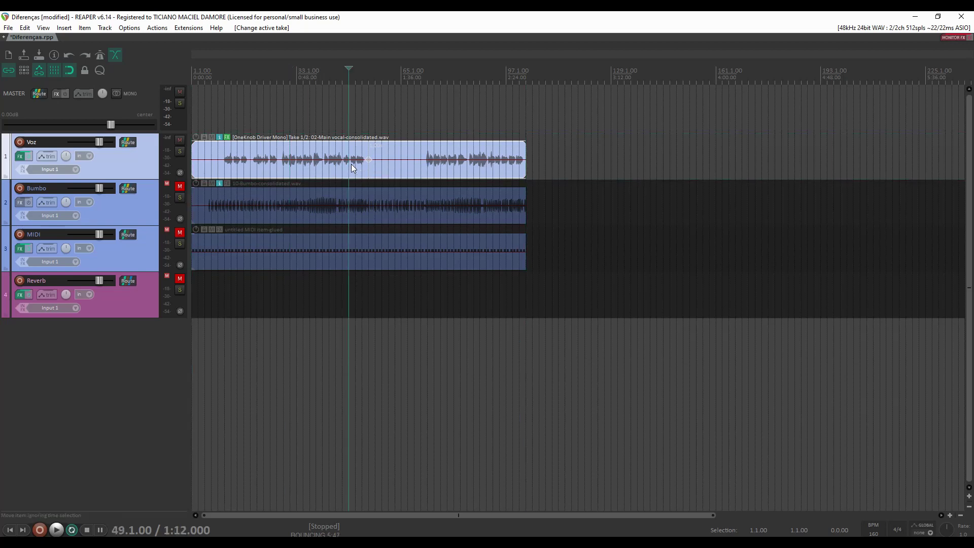
# Apply the track and take effects to the vocal item as a new take
pyautogui.rightClick(323, 169)
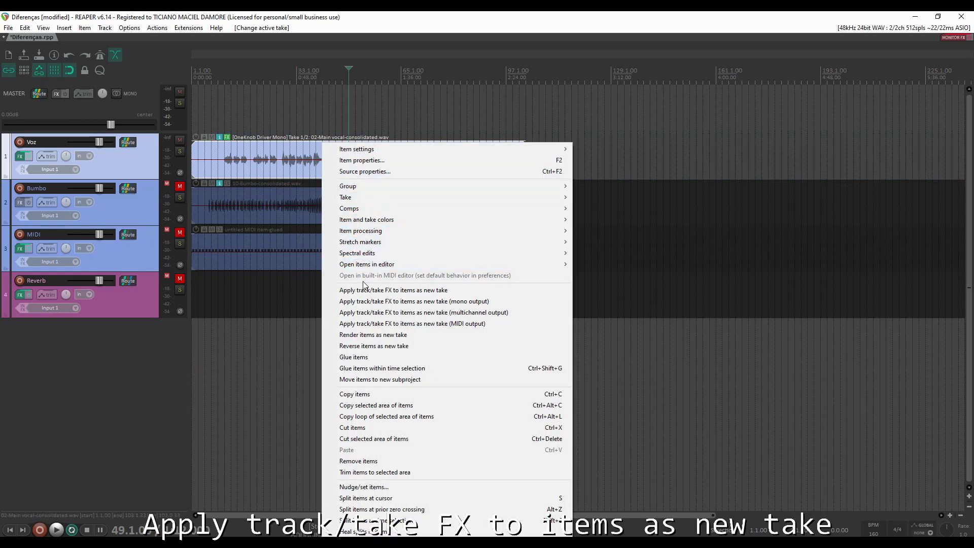
pyautogui.click(403, 290)
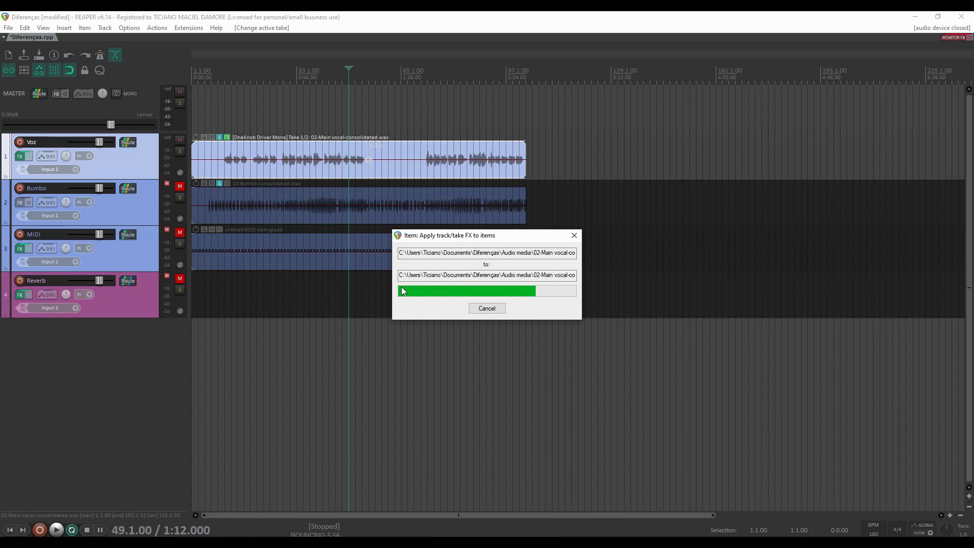
pyautogui.press('alt')
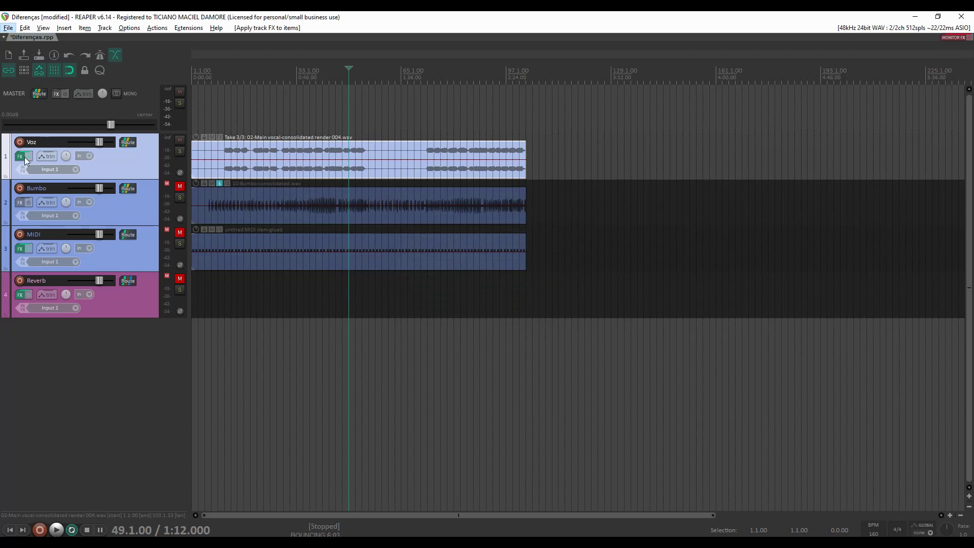
# Play the new vocal take briefly from measure 51 with the Voz track's effects enabled
pyautogui.click(358, 151)
pyautogui.press('space')
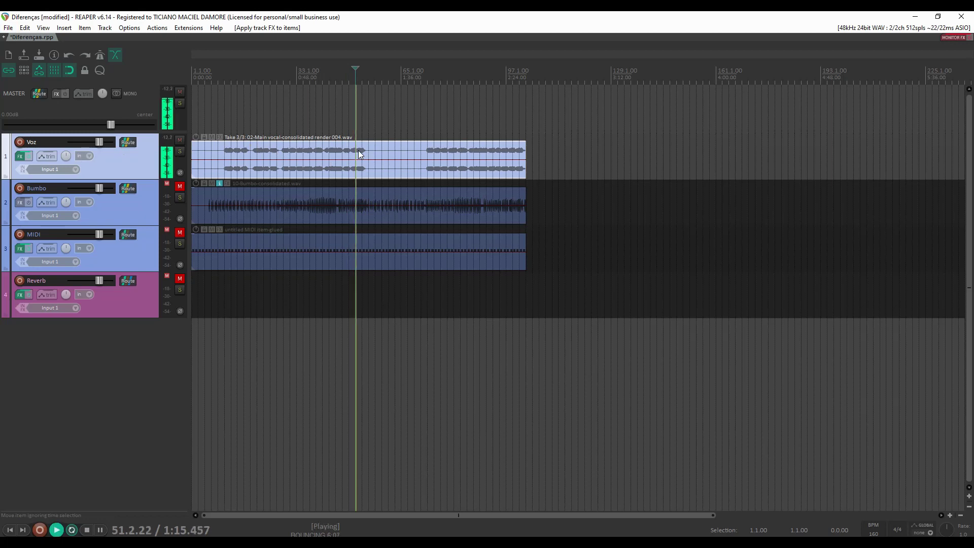
pyautogui.press('space')
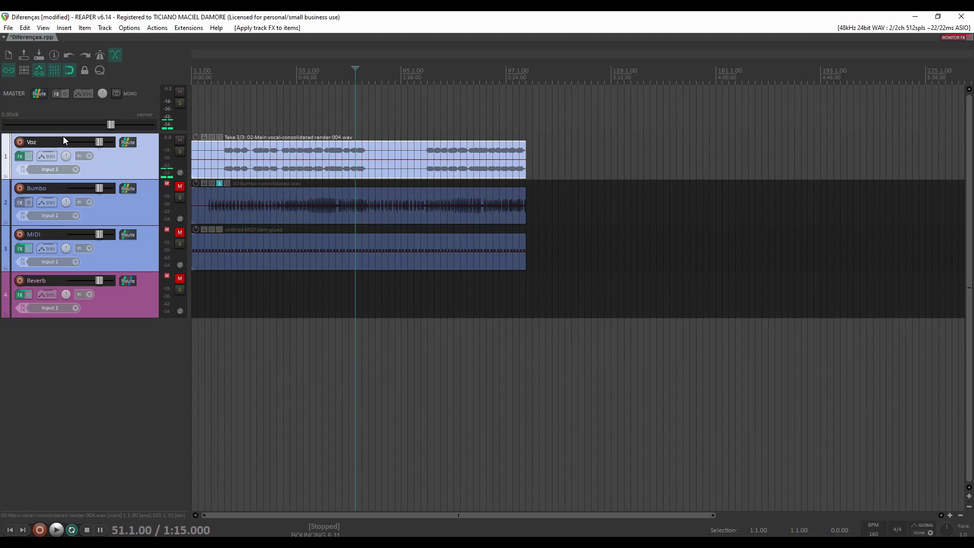
# Bypass the Voz track's effects, play the take from measure 51, and undo both the bypass and the applied effects
pyautogui.click(30, 154)
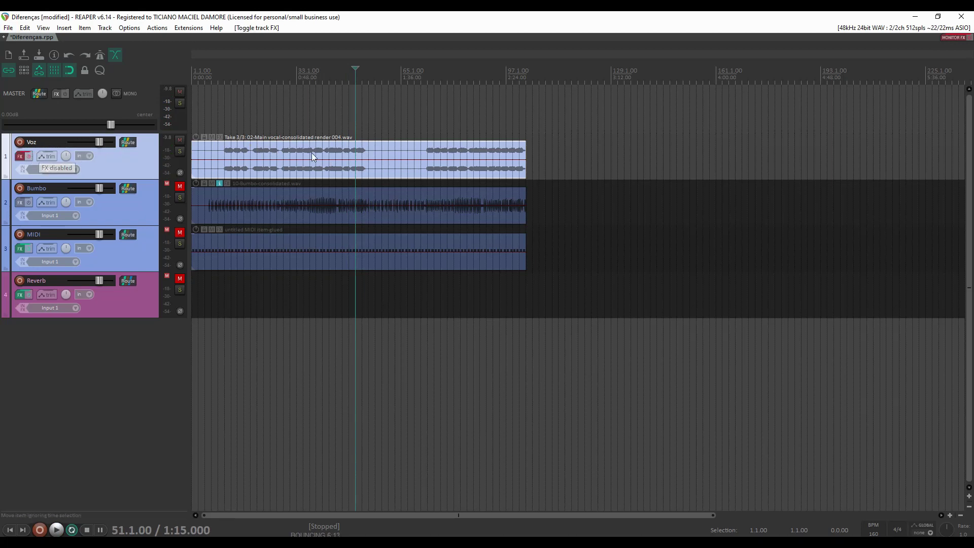
pyautogui.press('space')
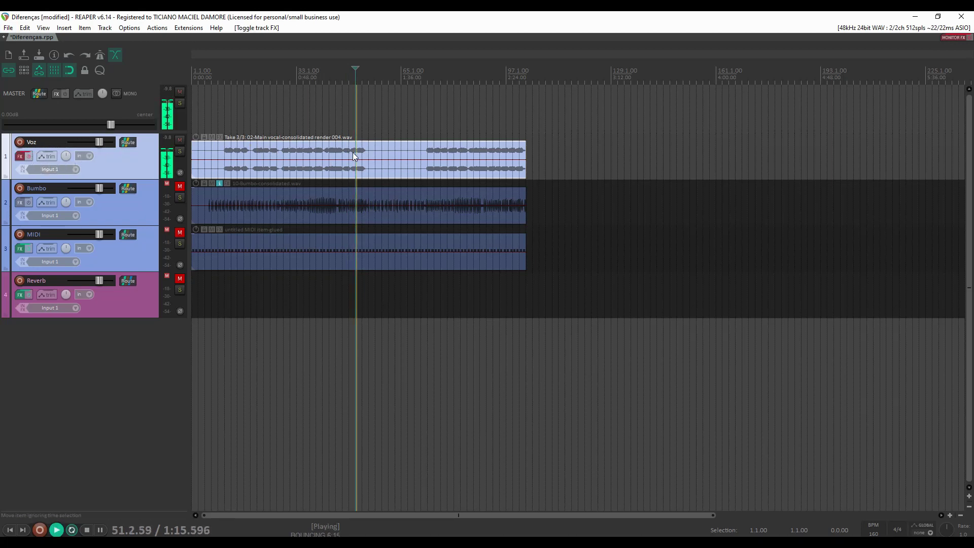
pyautogui.press('space')
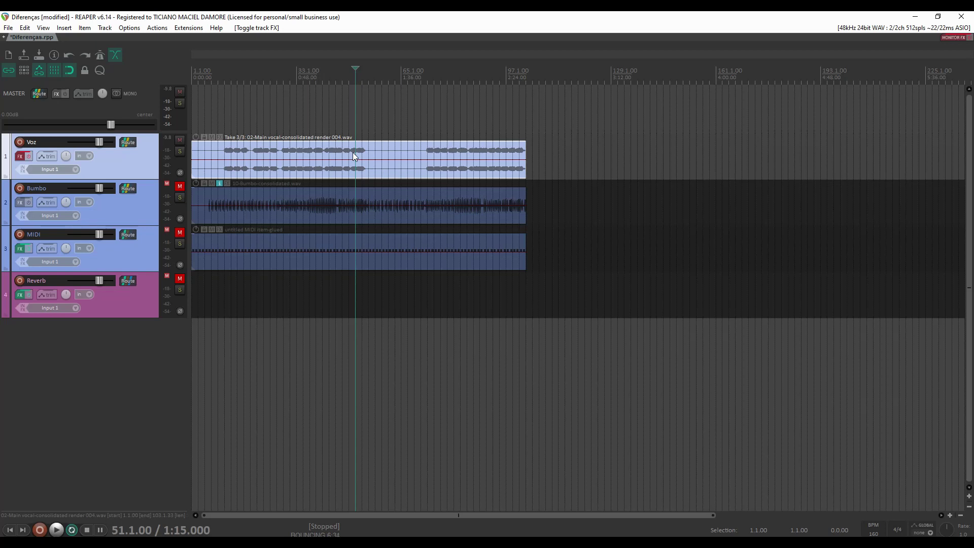
pyautogui.hotkey('ctrl', 'z')
pyautogui.hotkey('ctrl', 'z')
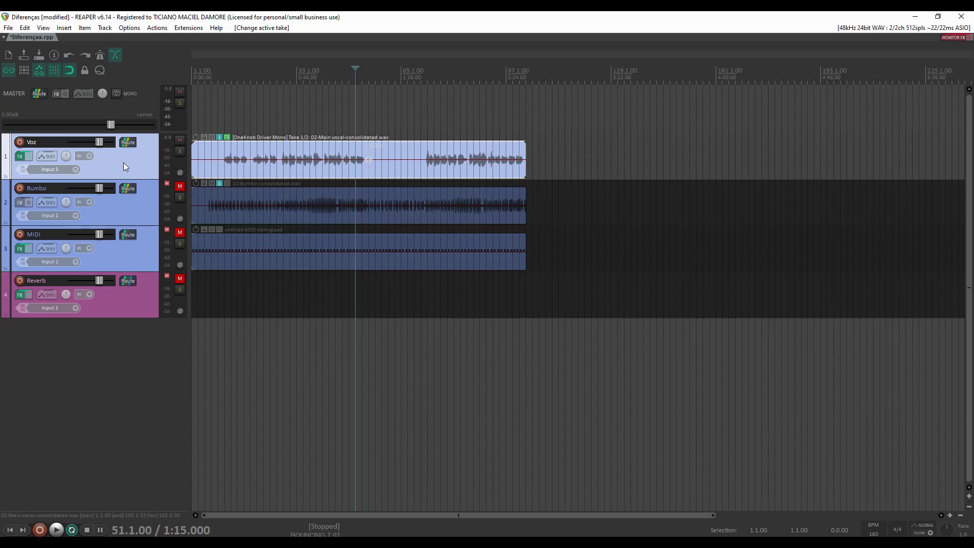
# Render the Voz track to a mono stem track, muting the original
pyautogui.rightClick(141, 162)
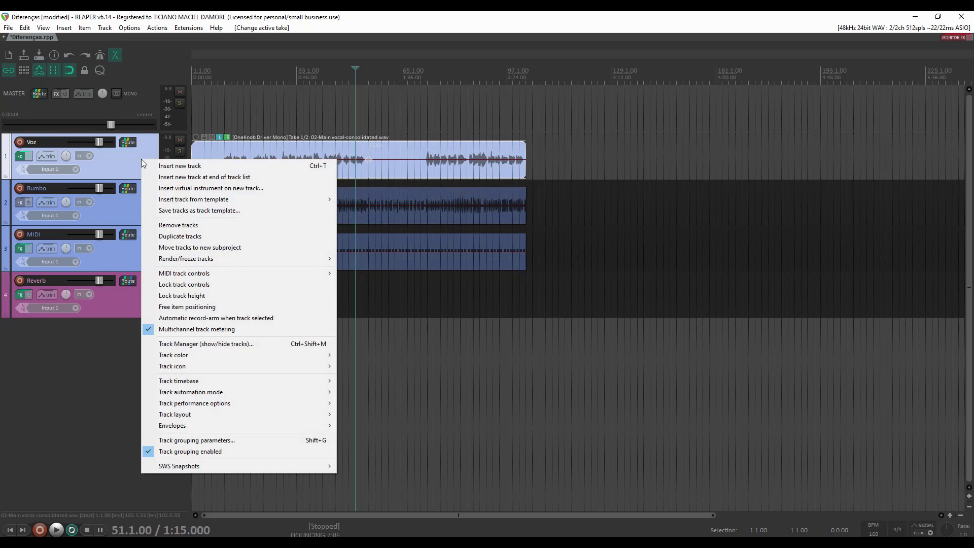
pyautogui.moveTo(221, 258)
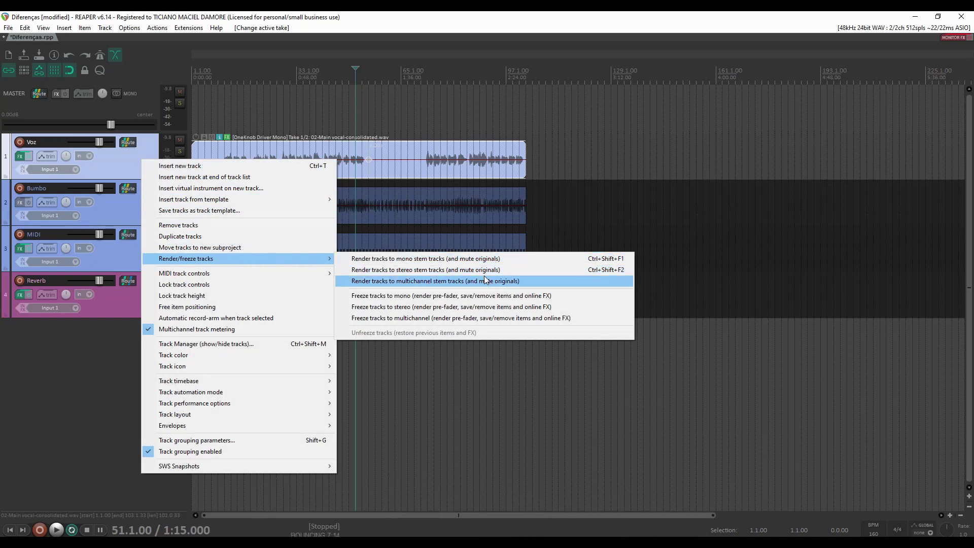
pyautogui.click(404, 260)
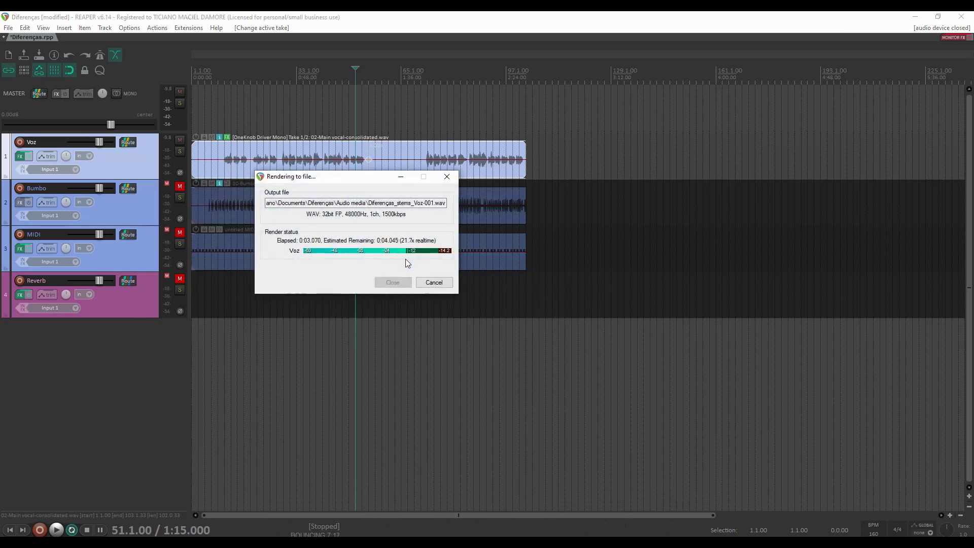
pyautogui.press('alt')
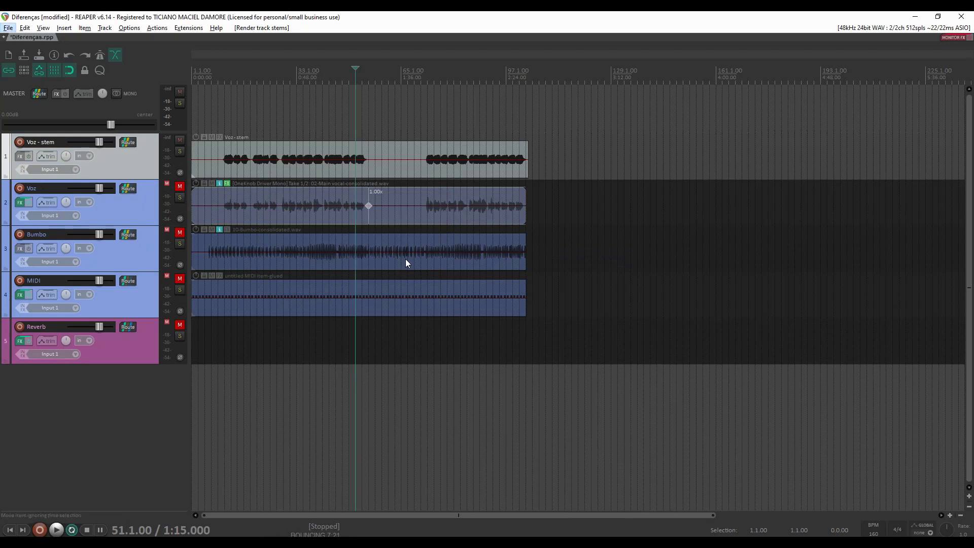
# Select the Voz stem item, place the edit cursor at measure 39, and undo the stem render
pyautogui.click(330, 167)
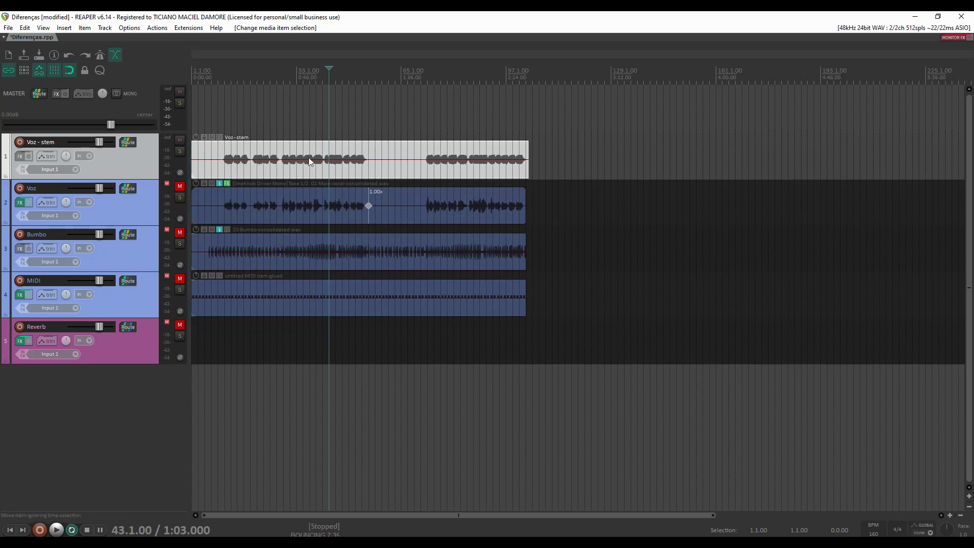
pyautogui.click(342, 162)
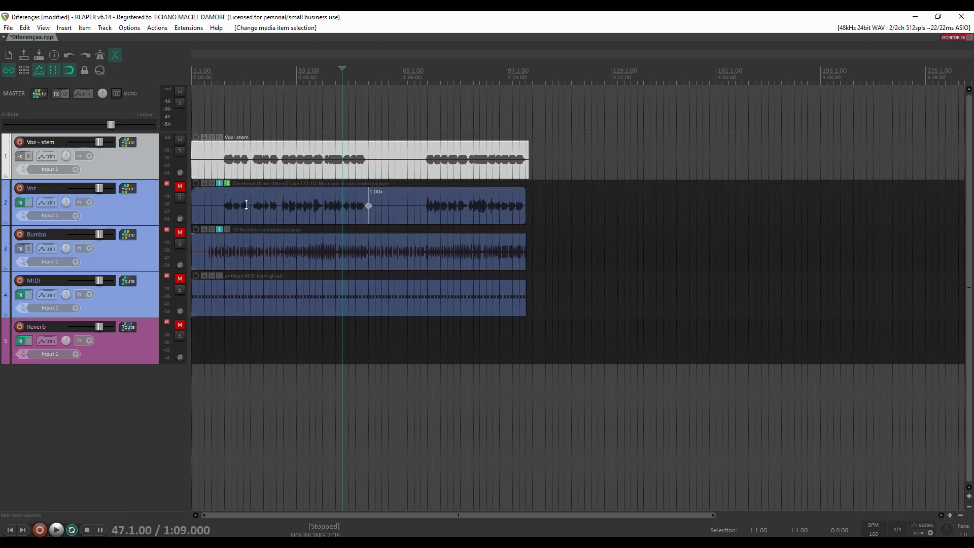
pyautogui.click(260, 155)
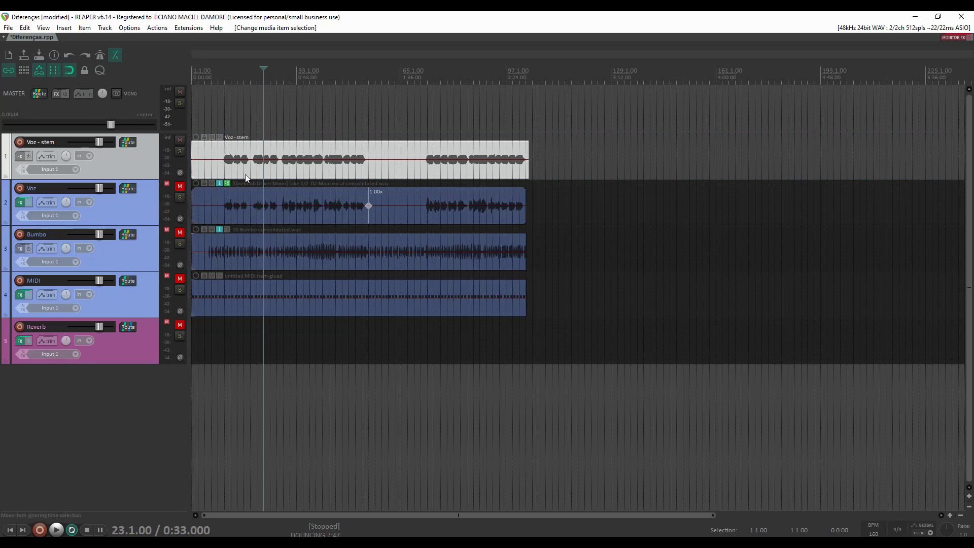
pyautogui.click(315, 159)
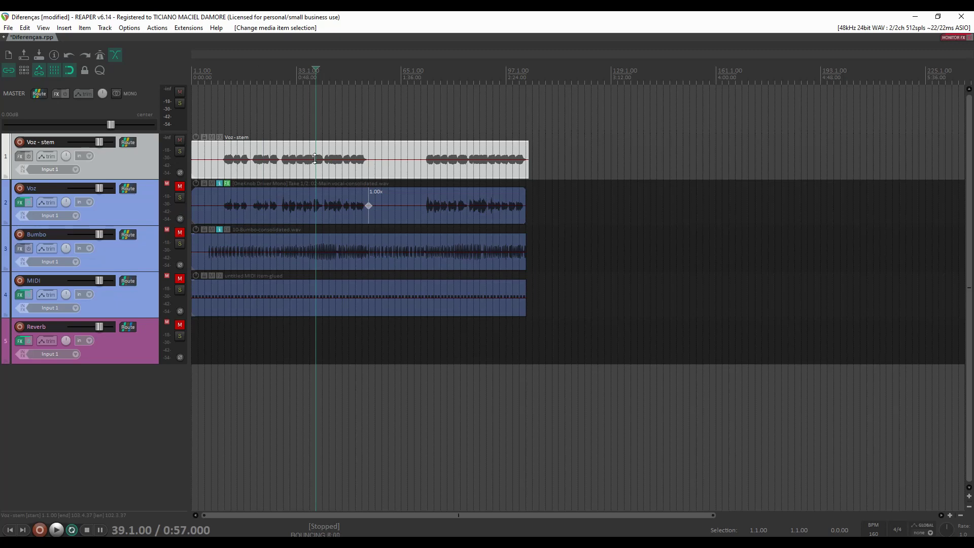
pyautogui.press('Delete')
pyautogui.press('Delete')
pyautogui.click(315, 159)
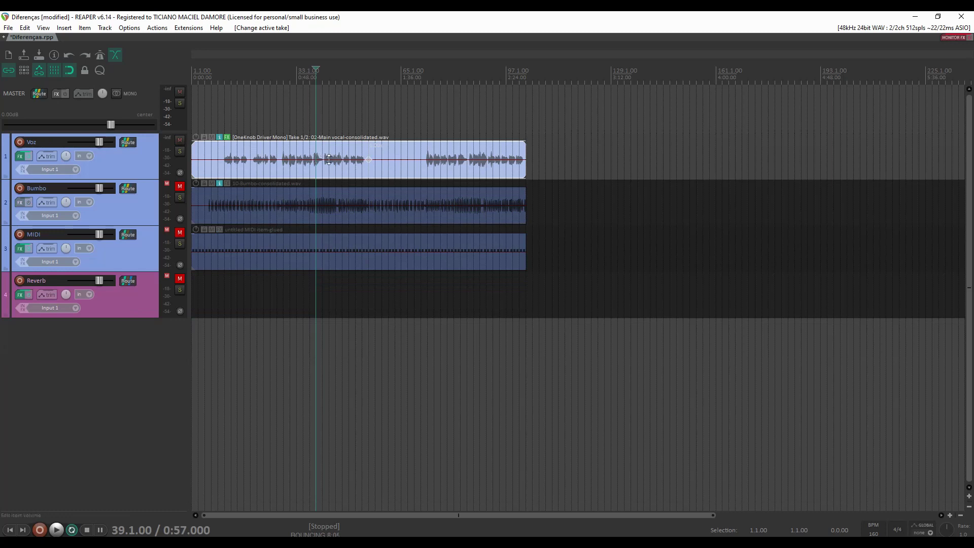
# Insert a new track after the Voz track and move it above Voz
pyautogui.click(147, 167)
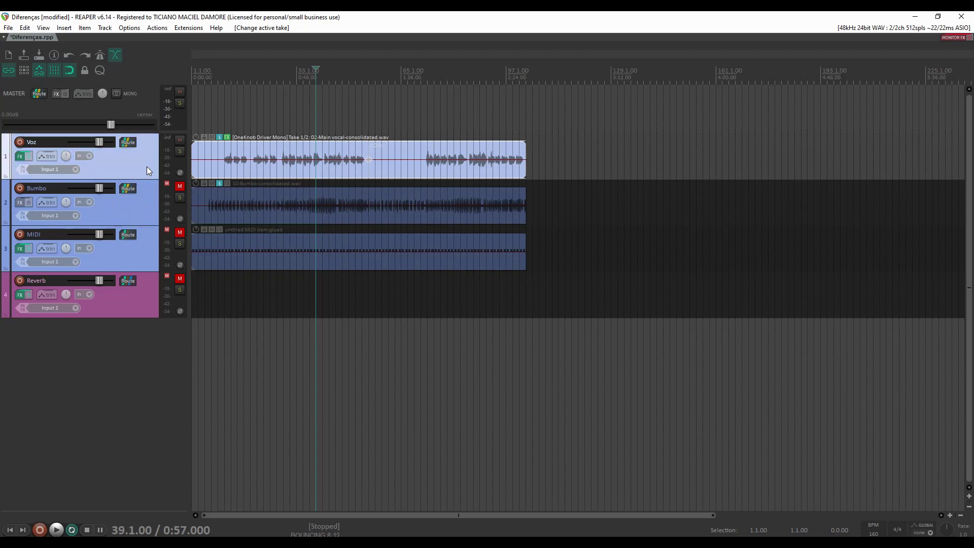
pyautogui.hotkey('ctrl', 't')
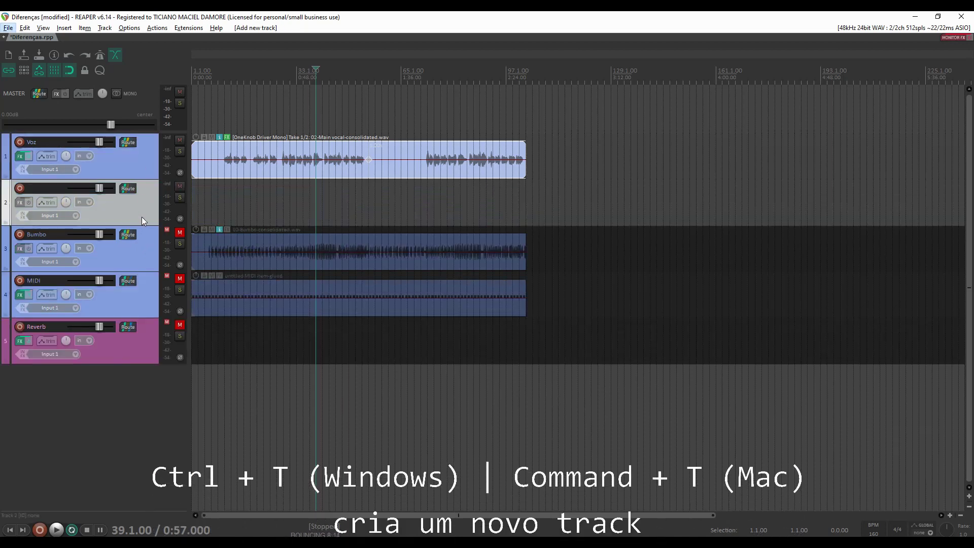
pyautogui.moveTo(148, 199); pyautogui.dragTo(149, 137)
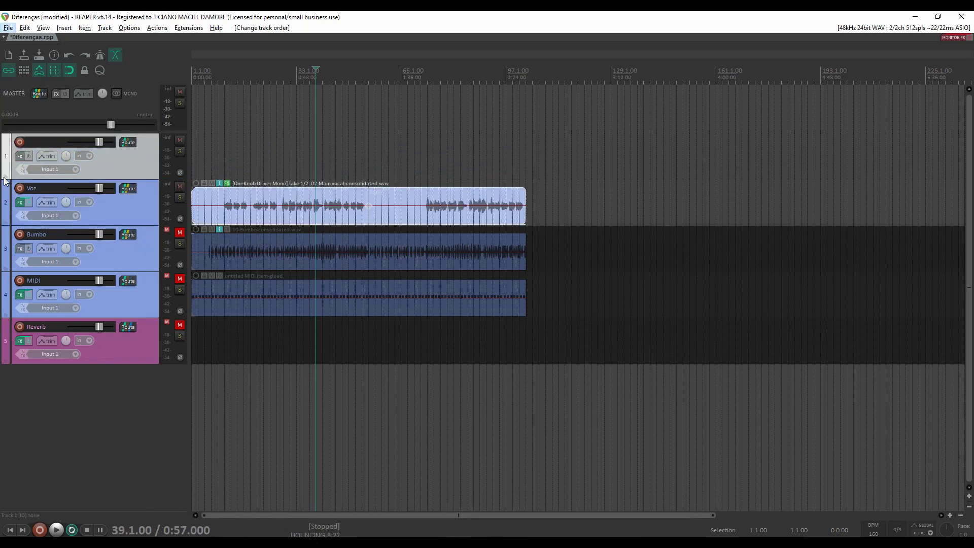
# Turn the new track into a folder containing Voz, Bumbo and MIDI, ending the folder at the MIDI track
pyautogui.click(7, 177)
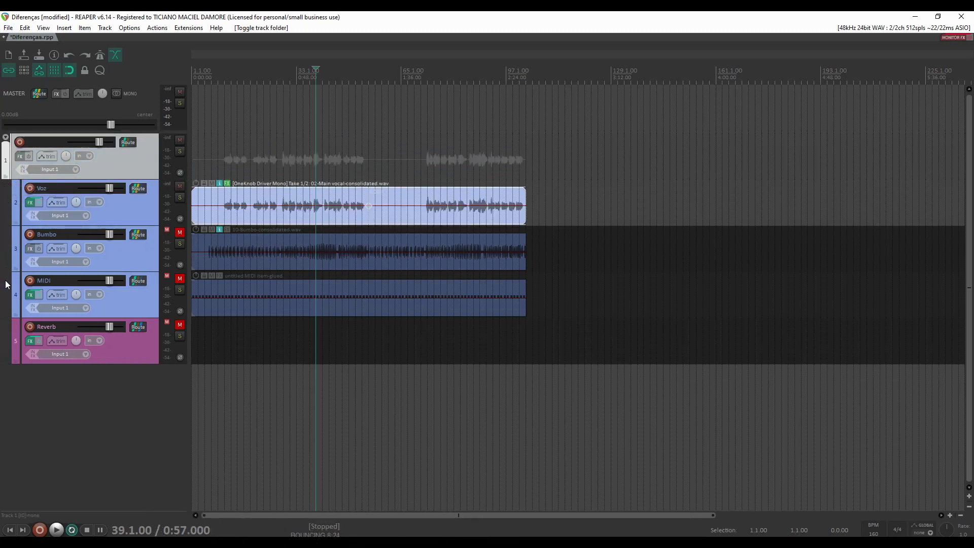
pyautogui.click(15, 316)
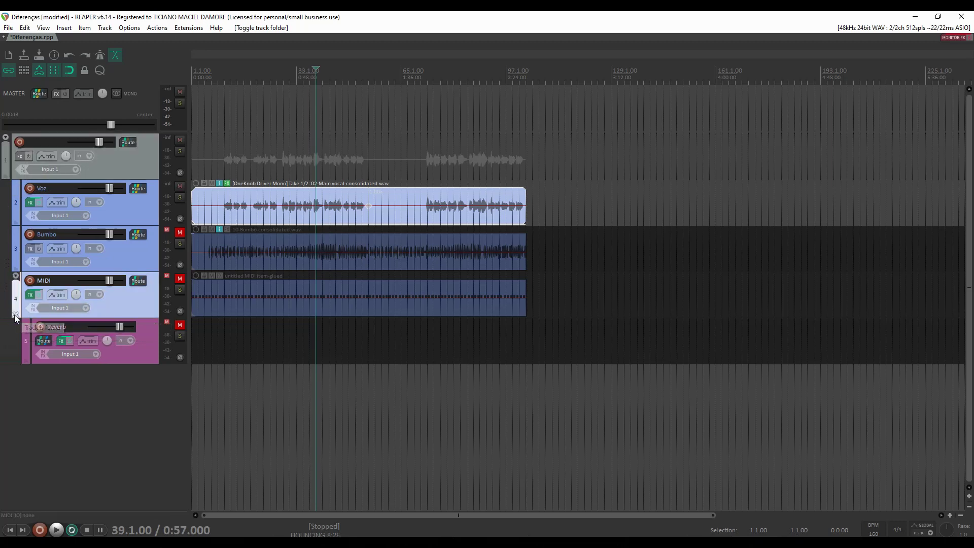
pyautogui.click(15, 315)
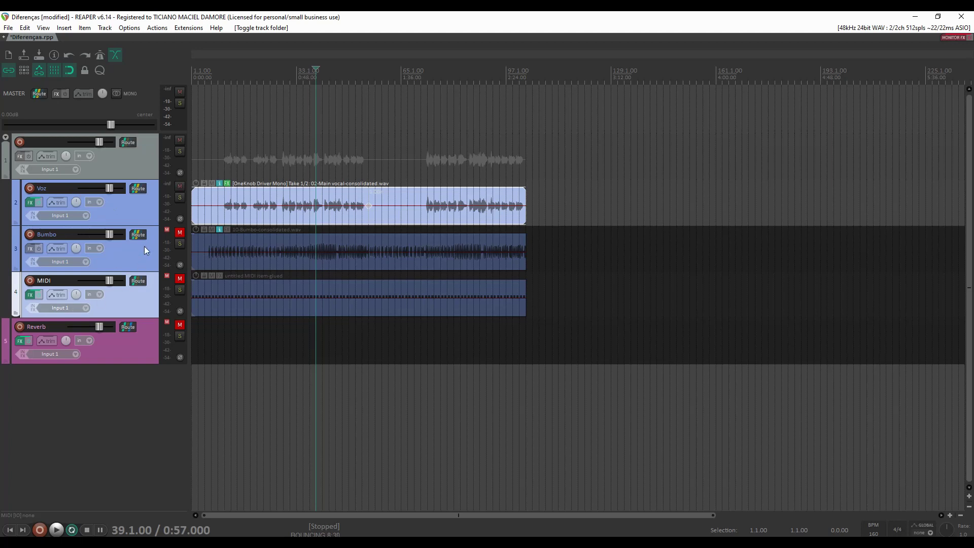
# Name the folder track Grupo and unmute the Bumbo and MIDI tracks inside it
pyautogui.doubleClick(46, 144)
pyautogui.write('Grupo')
pyautogui.press('Return')
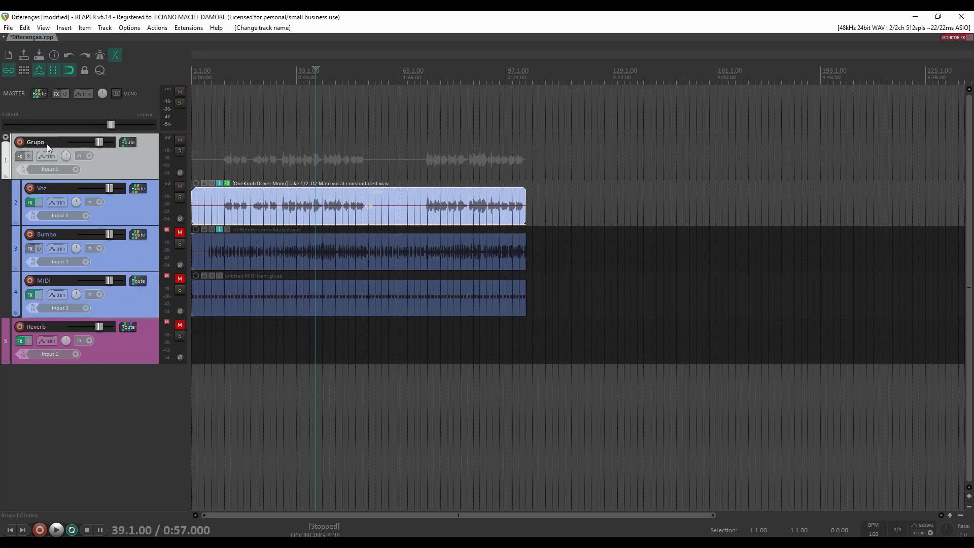
pyautogui.click(180, 233)
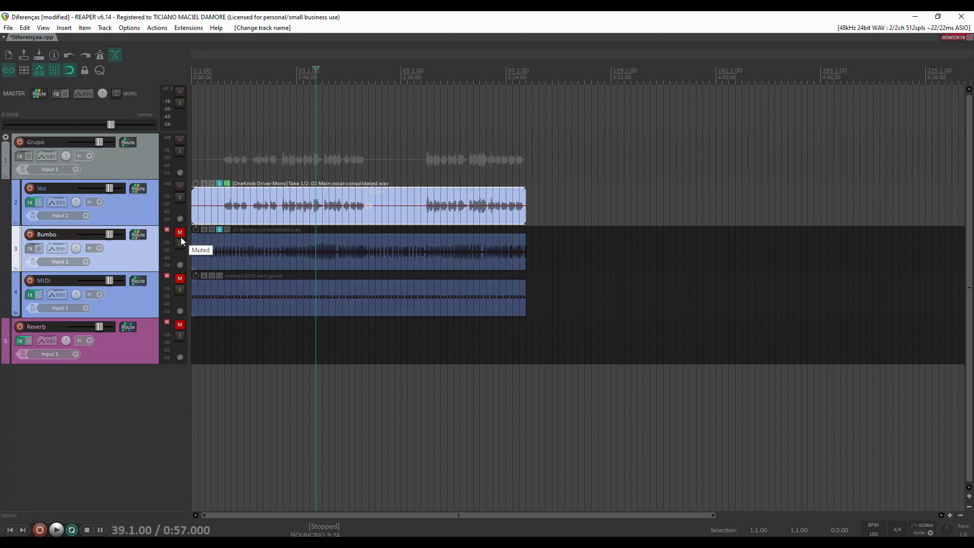
pyautogui.click(179, 278)
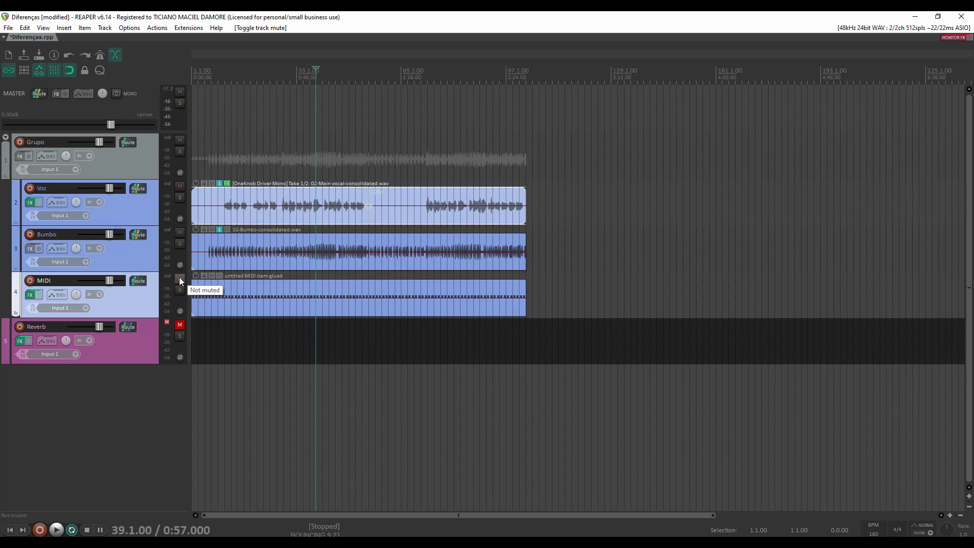
# Render the Grupo folder track to a stereo stem track, muting the original
pyautogui.rightClick(144, 161)
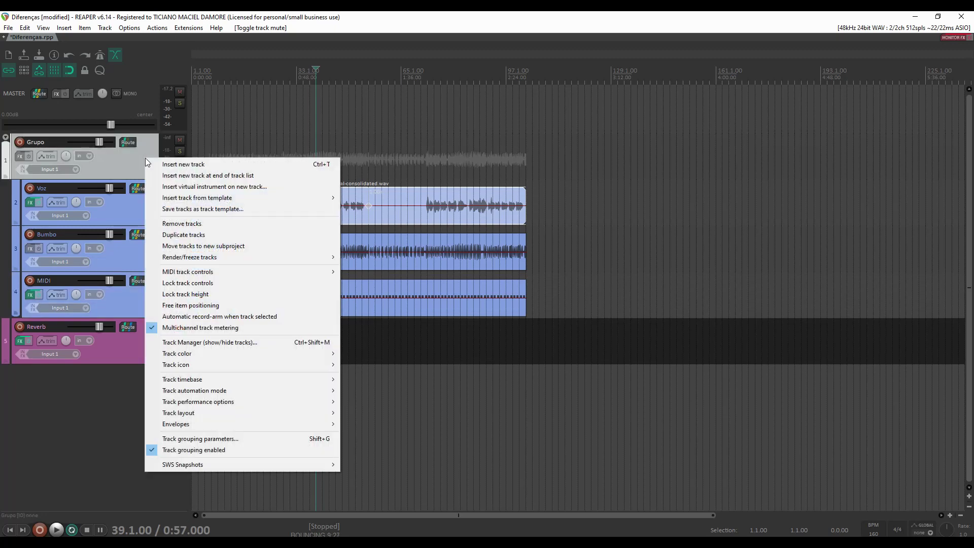
pyautogui.rightClick(124, 166)
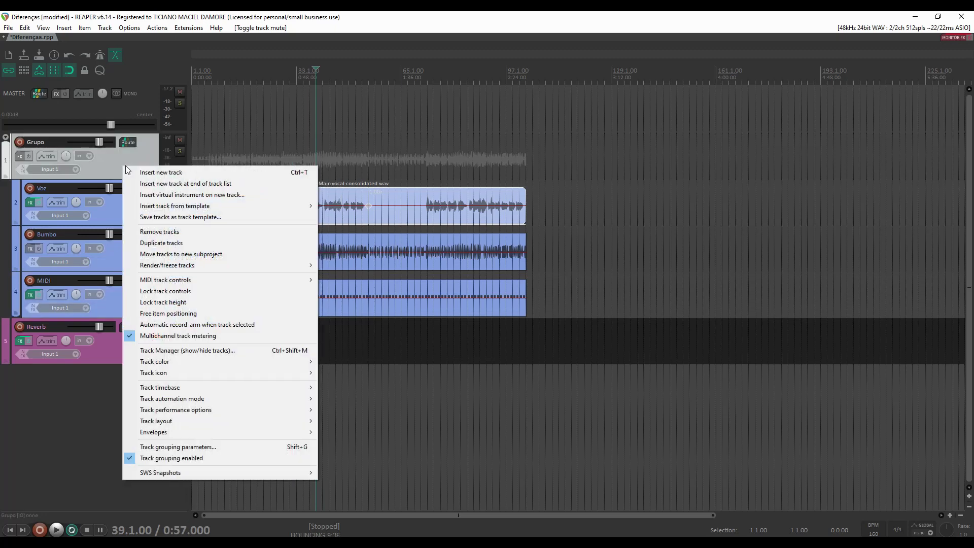
pyautogui.moveTo(202, 267)
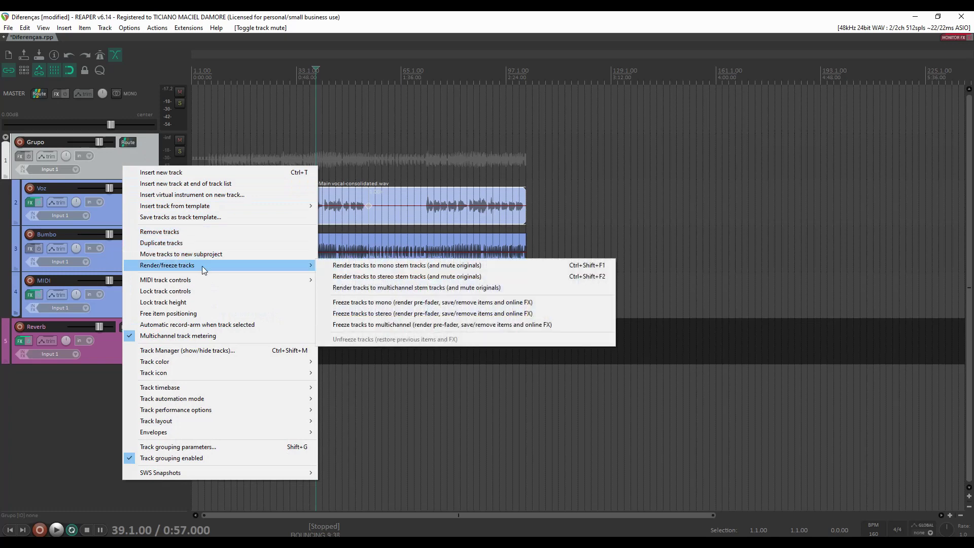
pyautogui.click(384, 276)
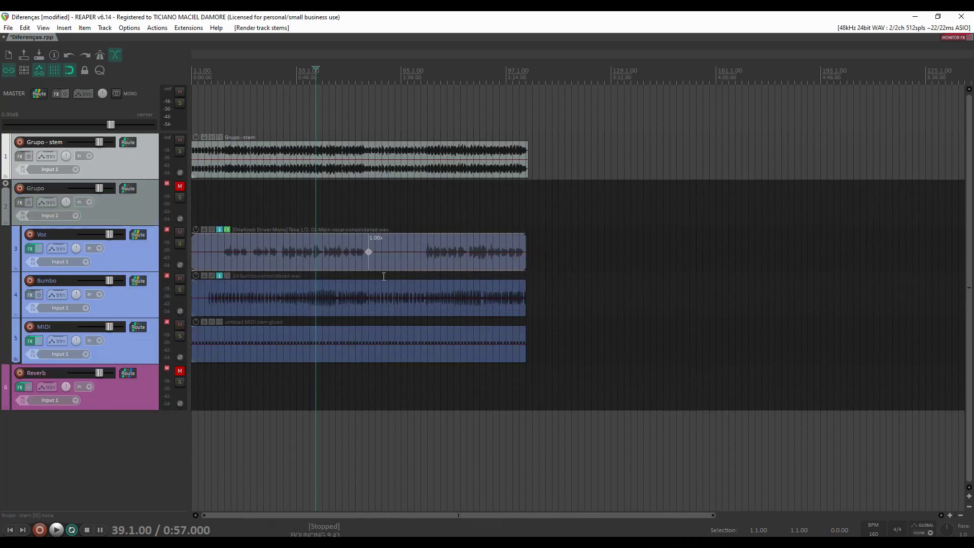
# Play the Grupo stem item from measure 21, and undo the stem render
pyautogui.press('alt')
pyautogui.click(257, 150)
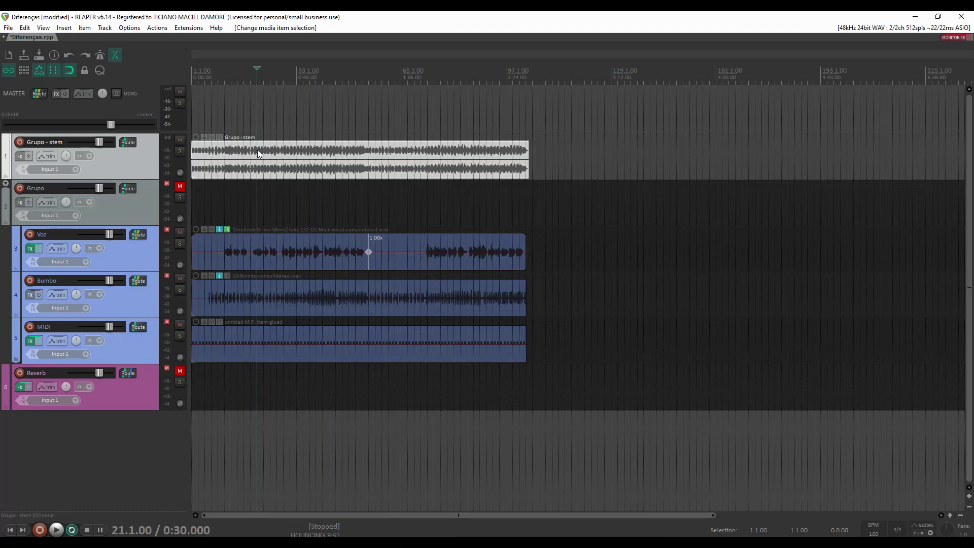
pyautogui.press('space')
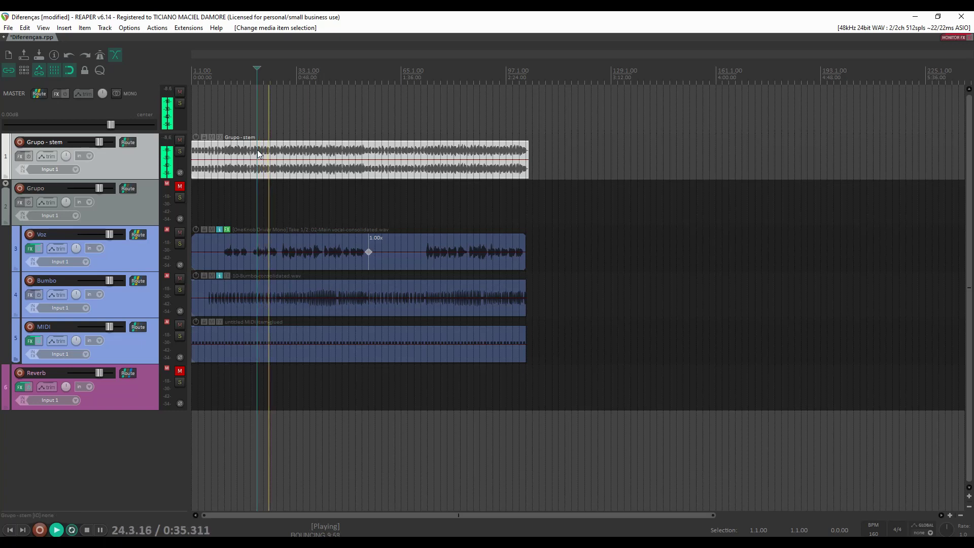
pyautogui.press('space')
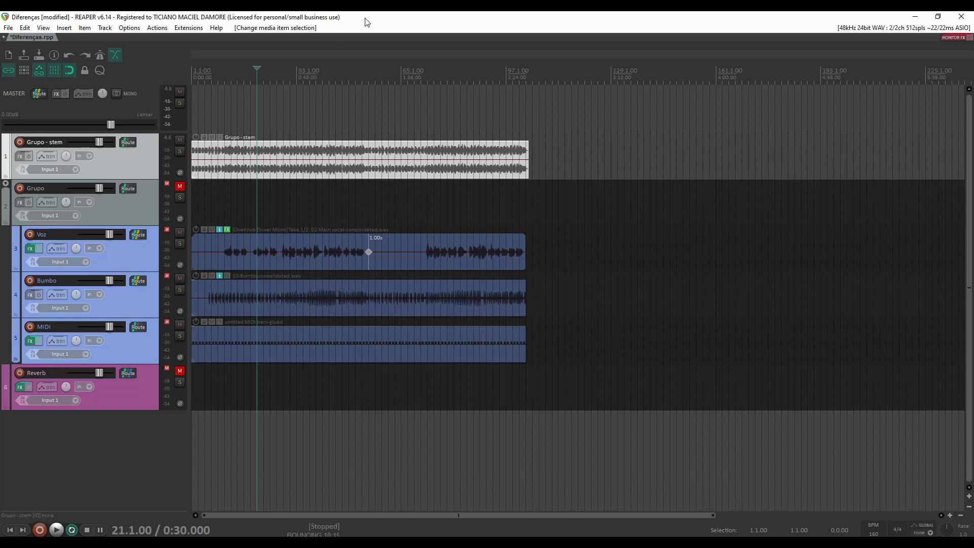
pyautogui.hotkey('ctrl', 'z')
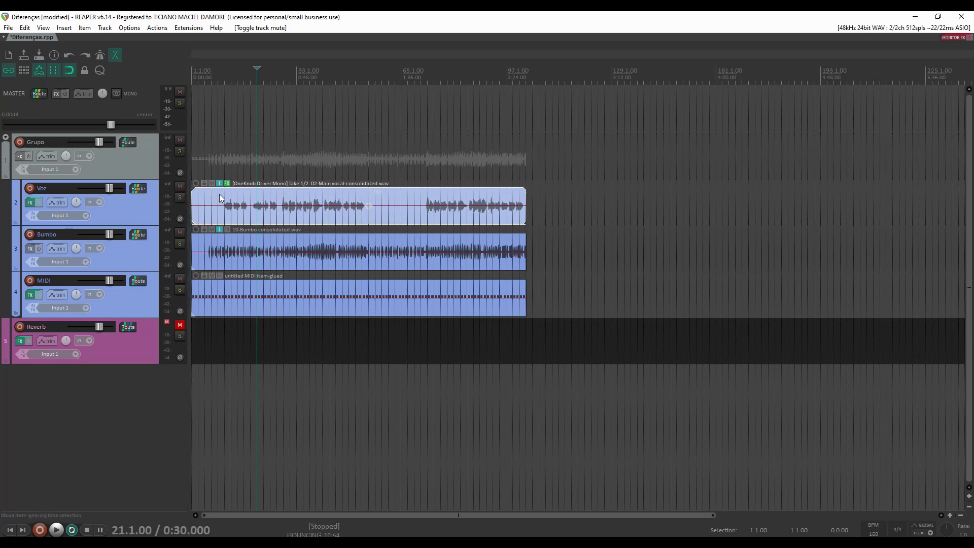
# Freeze the Voz track to mono, rendering it pre-fader and saving and removing its items and online FX
pyautogui.click(146, 211)
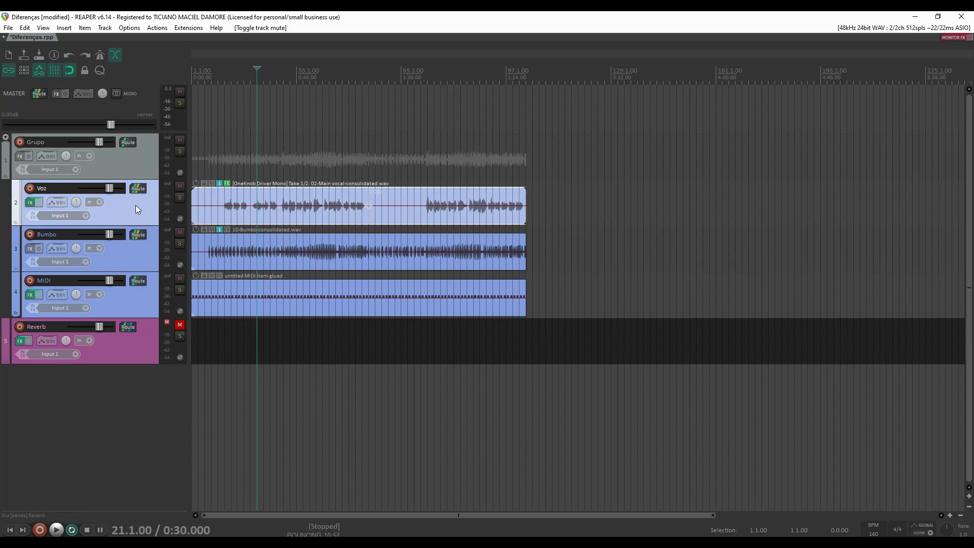
pyautogui.rightClick(136, 208)
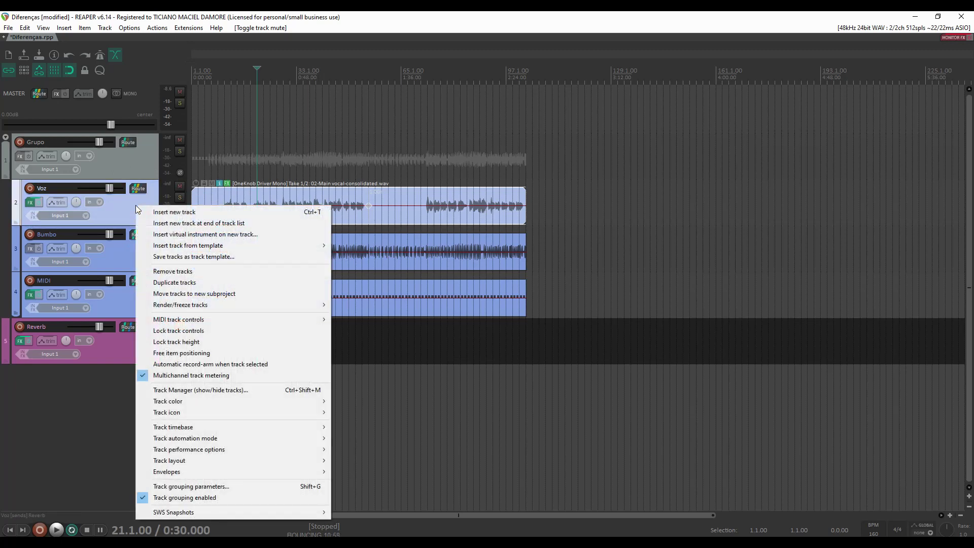
pyautogui.moveTo(220, 304)
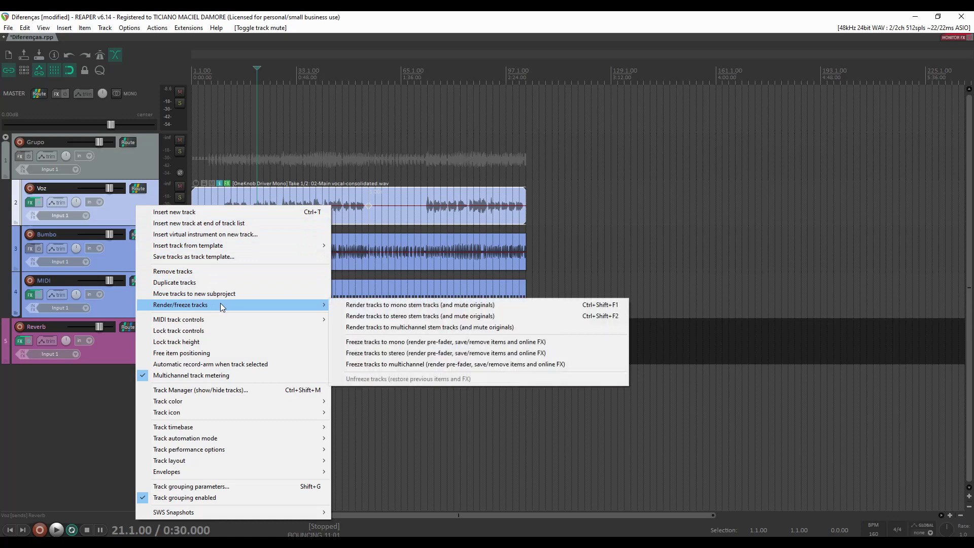
pyautogui.click(406, 342)
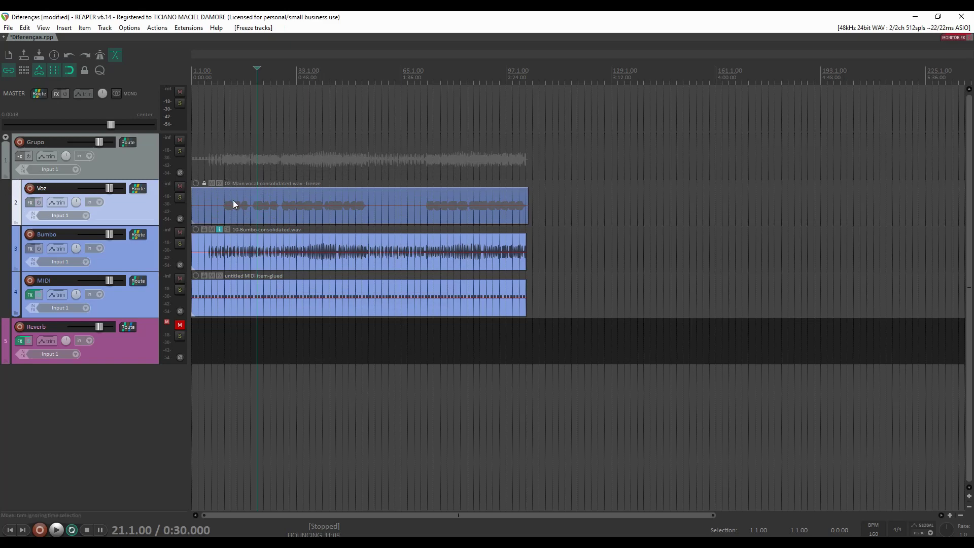
# Solo the frozen Voz track, play it briefly from measure 21, and unsolo it
pyautogui.click(179, 198)
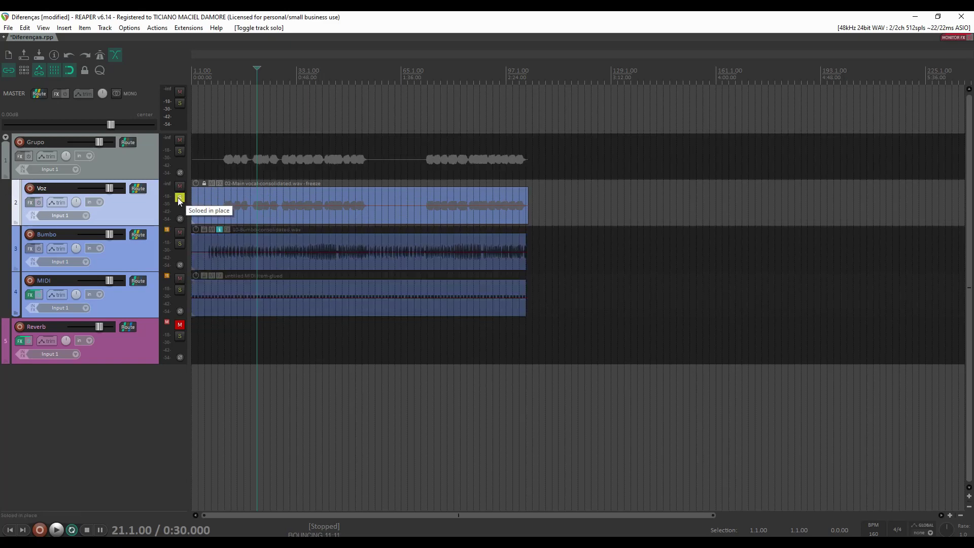
pyautogui.press('space')
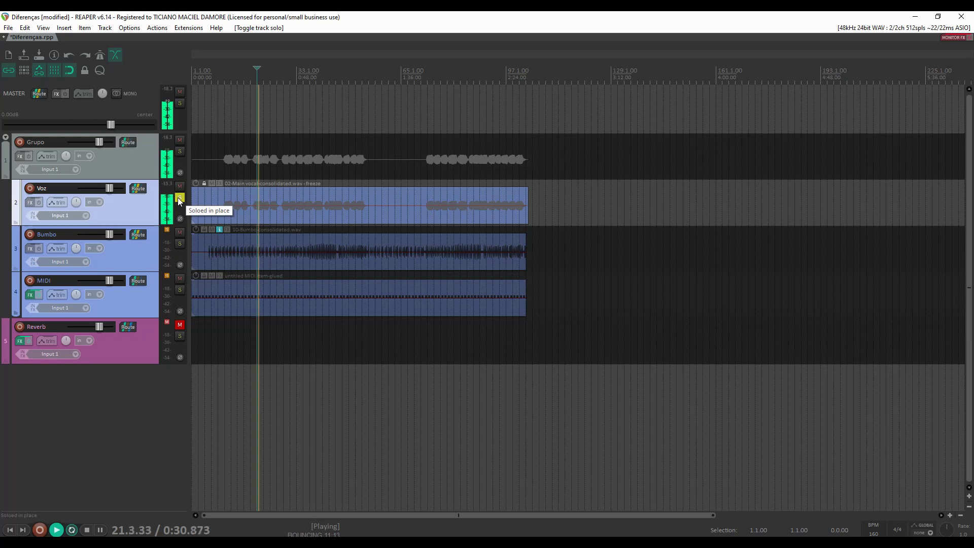
pyautogui.press('space')
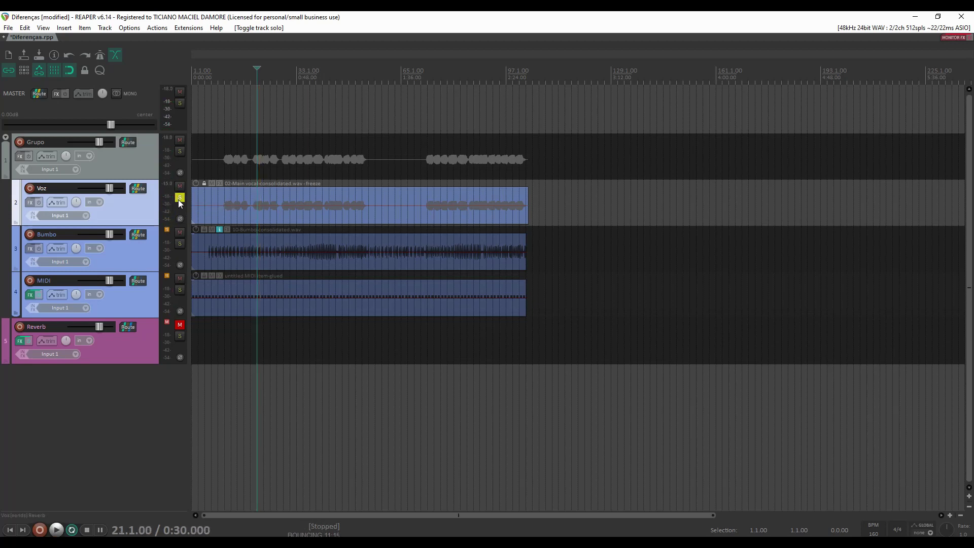
pyautogui.click(179, 197)
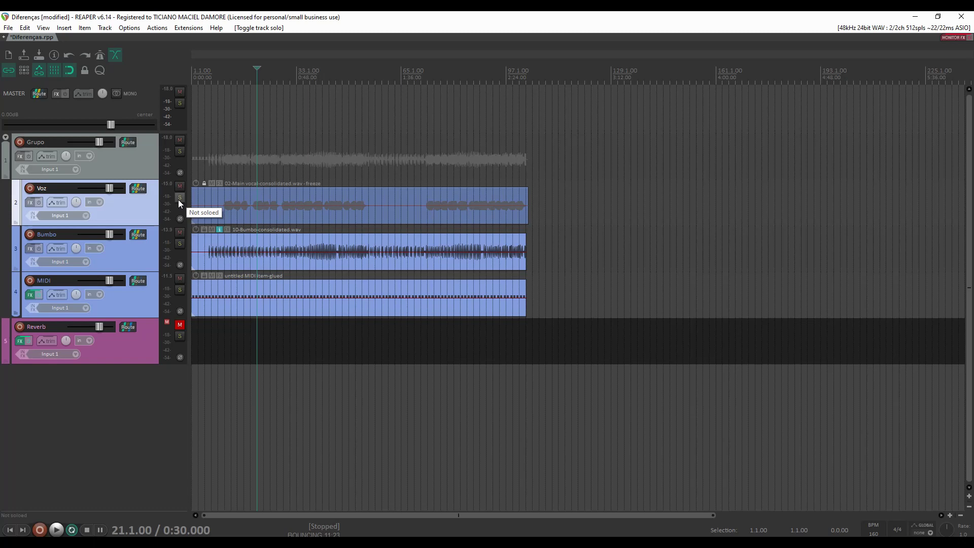
# Unfreeze the Voz track to restore its previous items and FX
pyautogui.rightClick(148, 209)
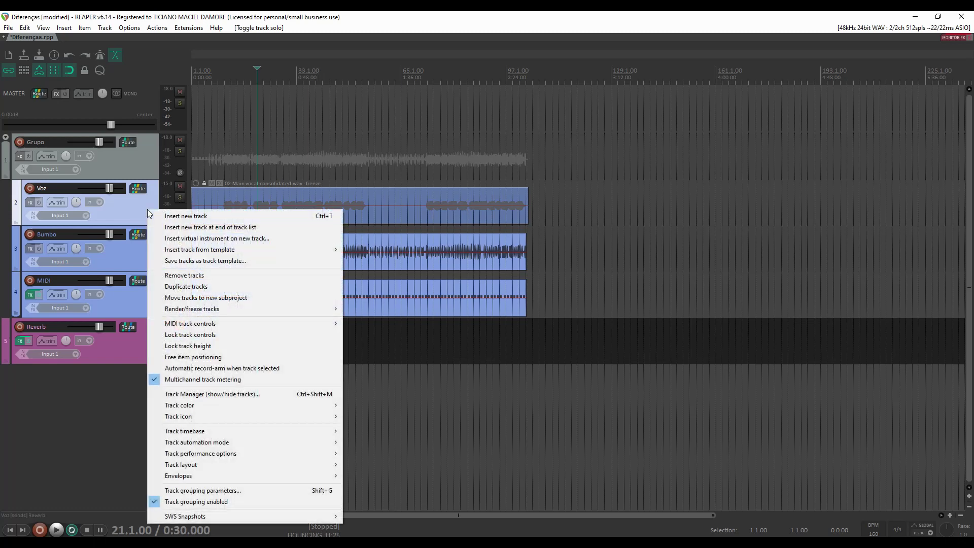
pyautogui.moveTo(282, 309)
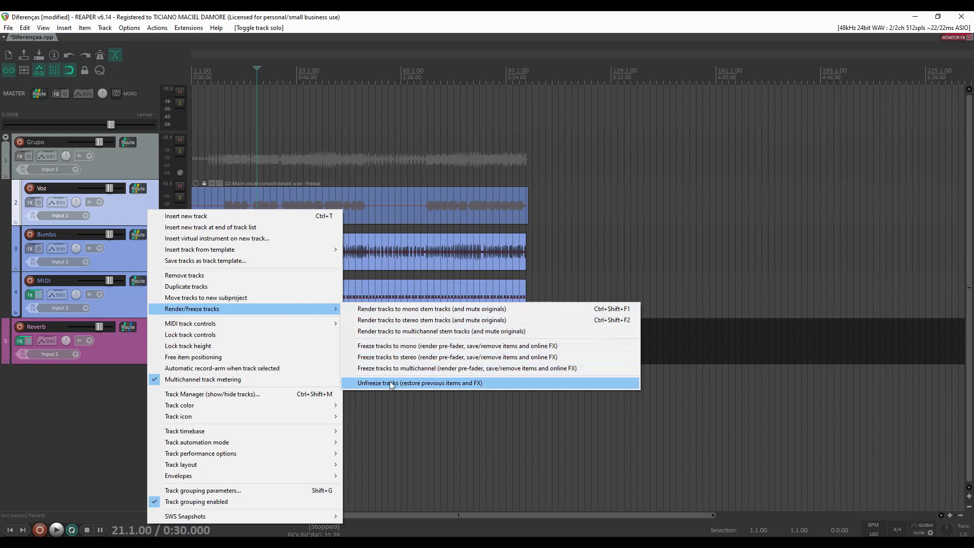
pyautogui.click(434, 383)
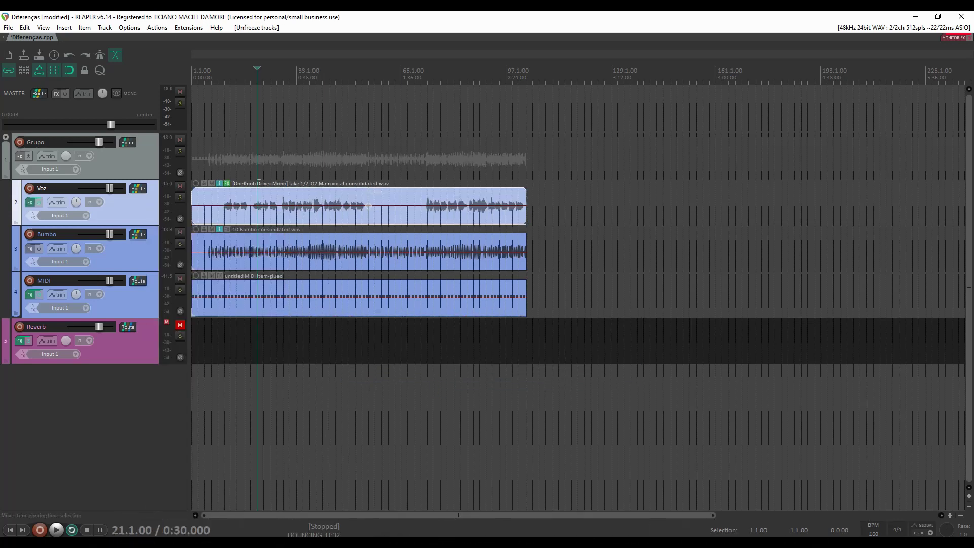
# Select Delay and FabFilter Pro-Q 3 in the Voz FX chain and freeze the track to mono up to the last selected FX
pyautogui.click(316, 210)
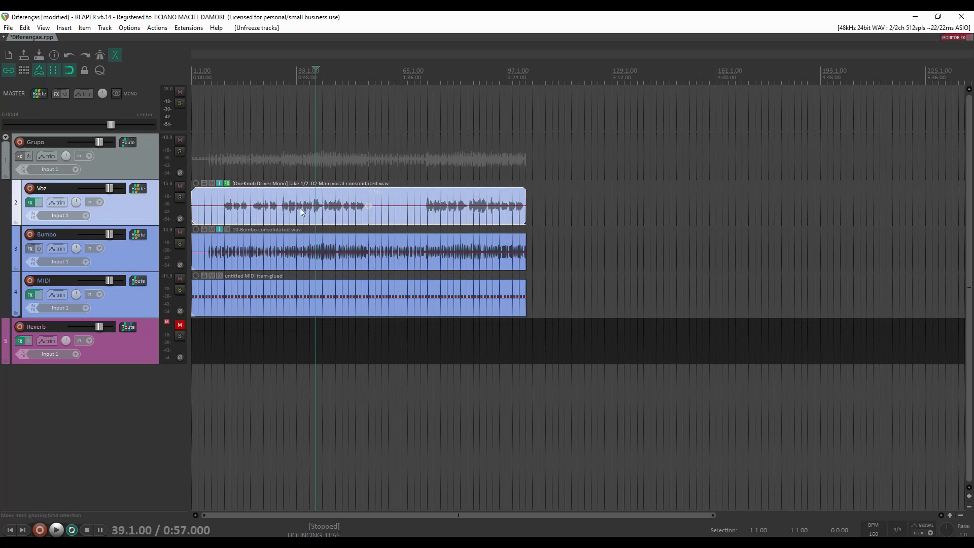
pyautogui.click(29, 201)
pyautogui.moveTo(29, 200); pyautogui.dragTo(51, 95)
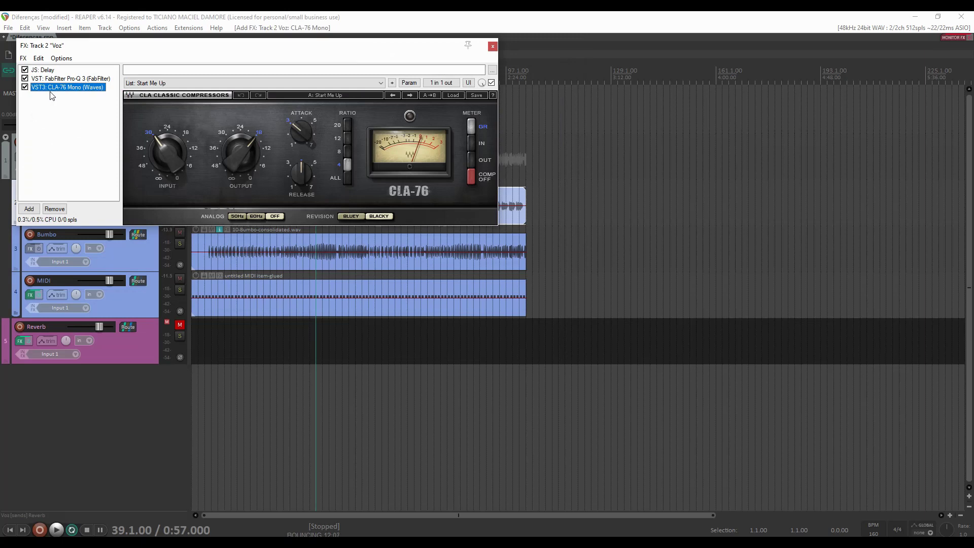
pyautogui.click(48, 71)
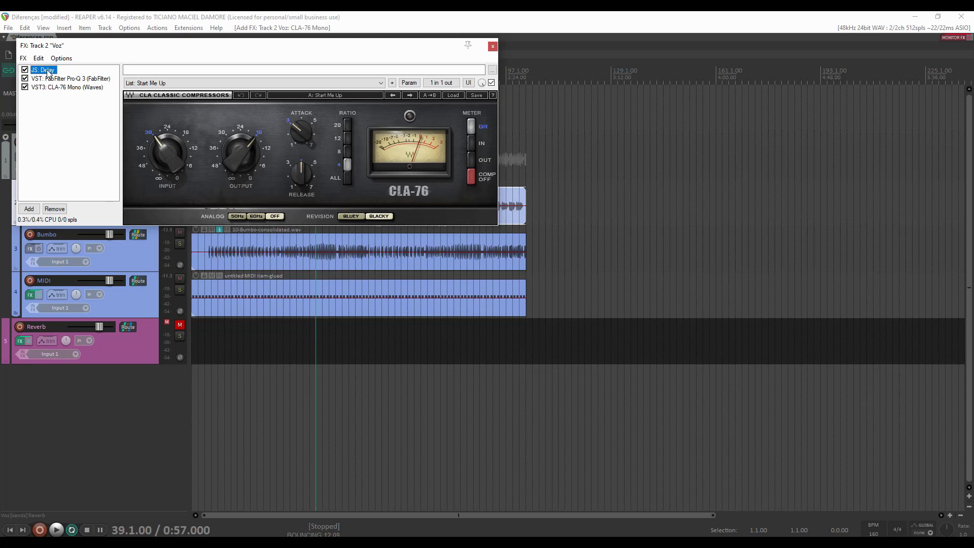
pyautogui.keyDown('shift'); pyautogui.click(53, 79); pyautogui.keyUp('shift')
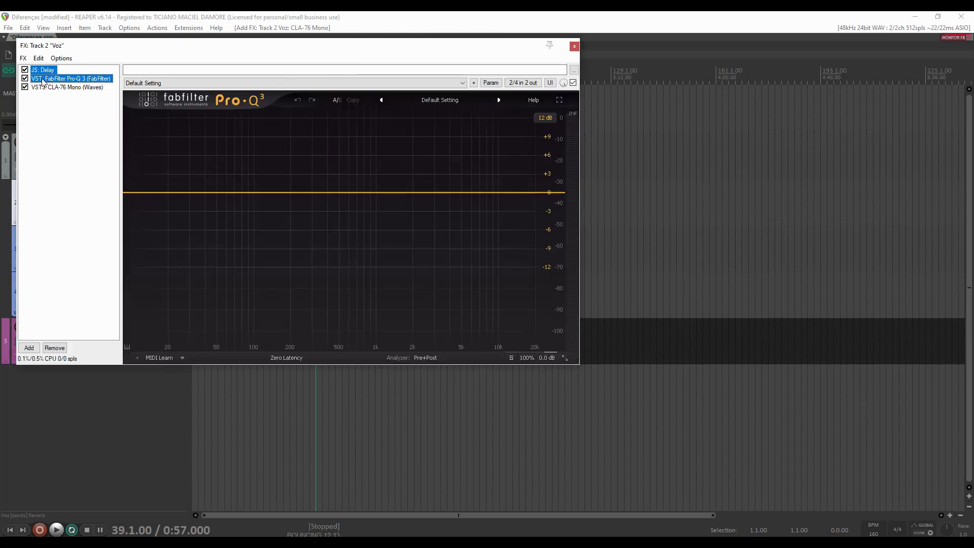
pyautogui.rightClick(43, 79)
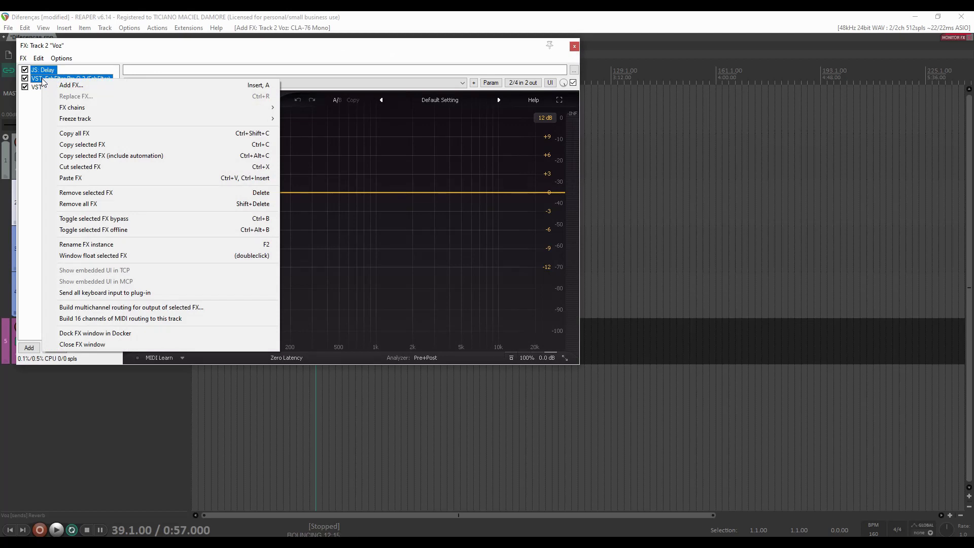
pyautogui.moveTo(89, 120)
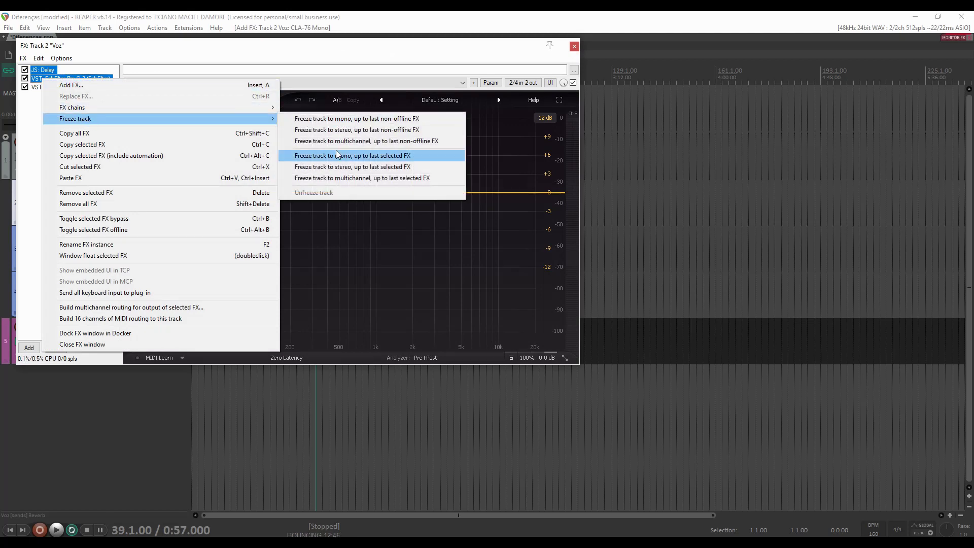
pyautogui.click(369, 157)
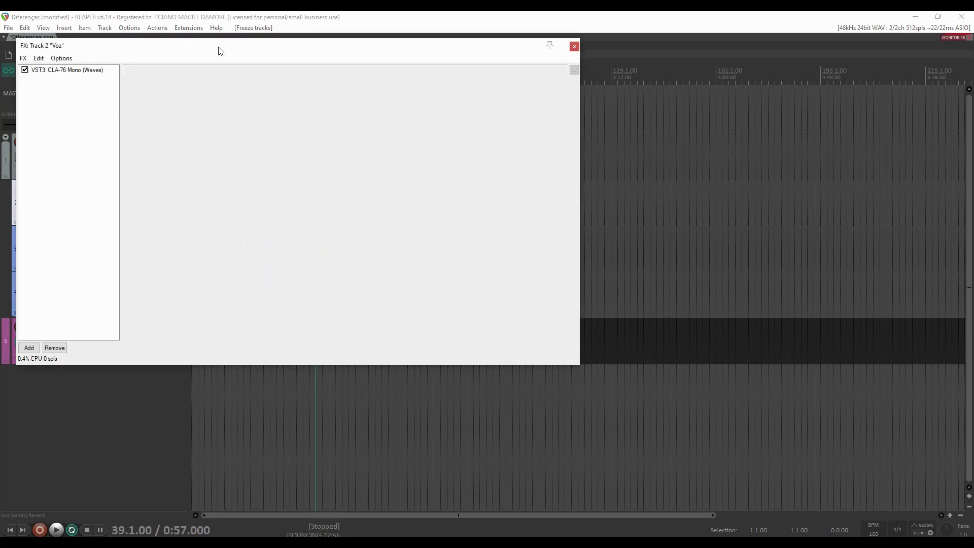
# Inspect the remaining CLA-76 Mono plug-in on Voz, then unfreeze the track from its FX chain and close the FX window
pyautogui.moveTo(217, 50); pyautogui.dragTo(446, 239)
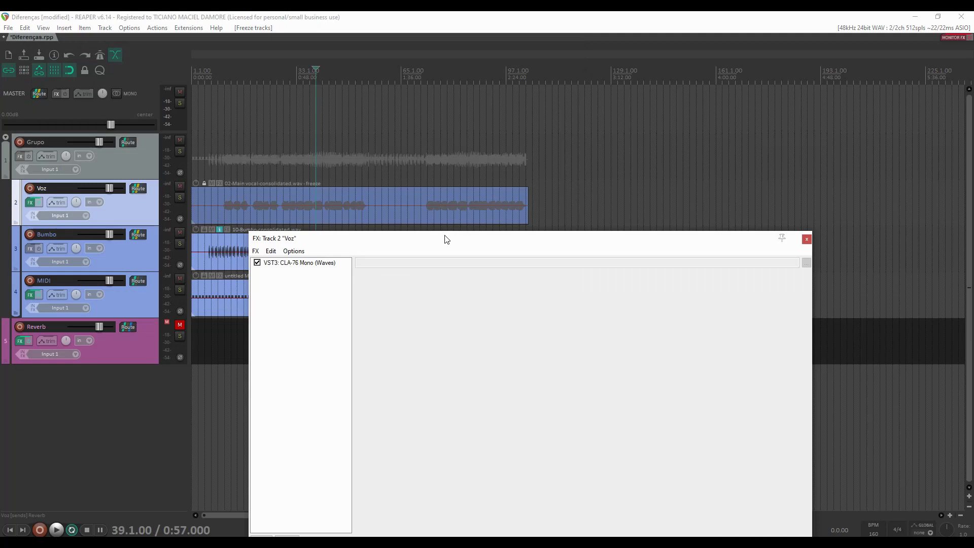
pyautogui.click(317, 266)
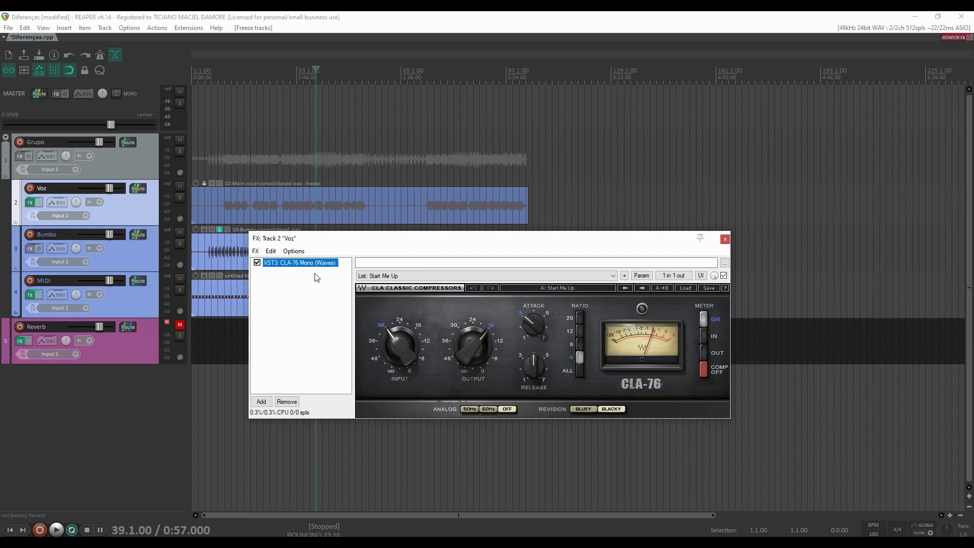
pyautogui.rightClick(315, 278)
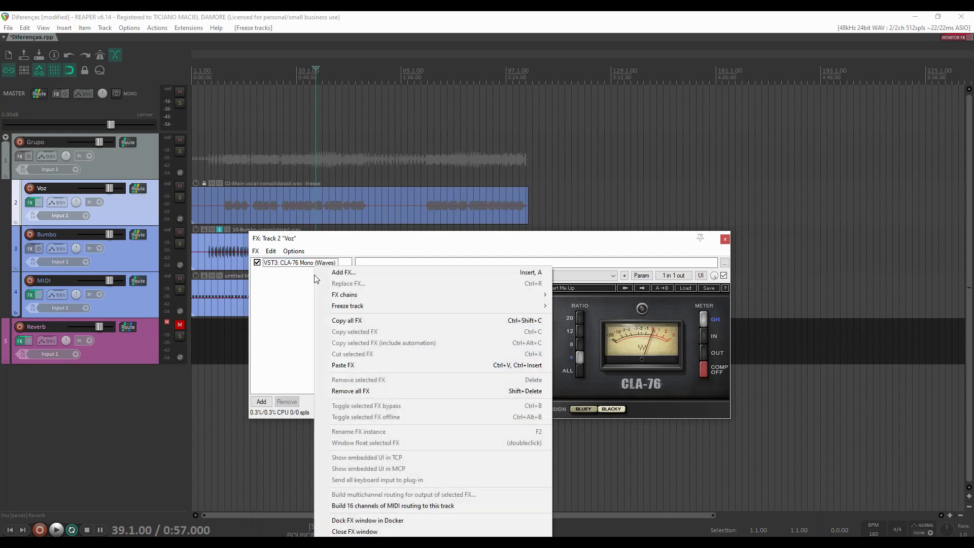
pyautogui.moveTo(364, 306)
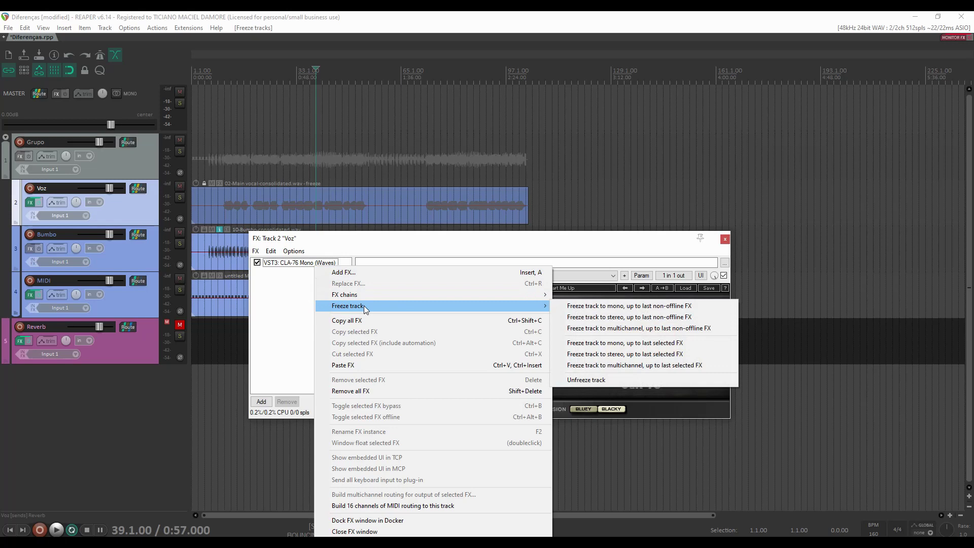
pyautogui.click(623, 378)
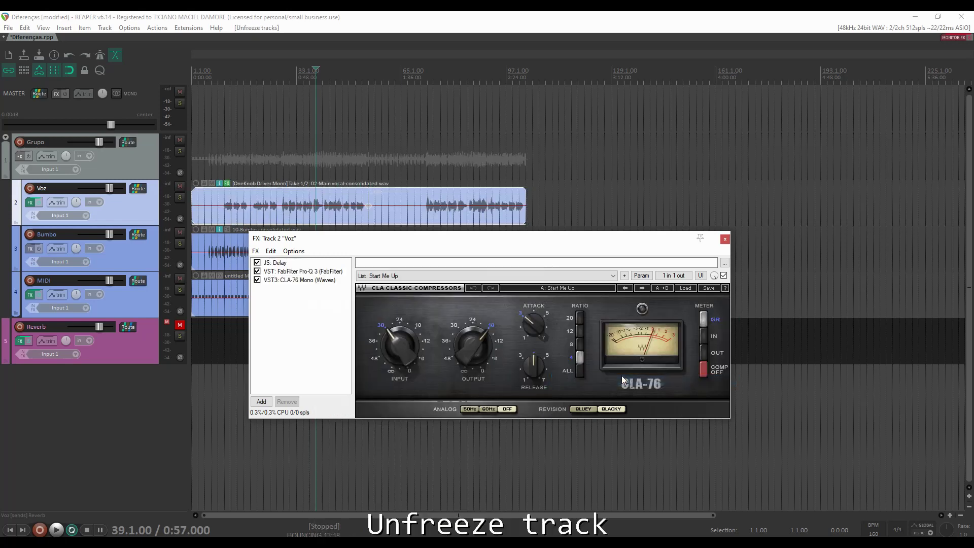
pyautogui.click(725, 239)
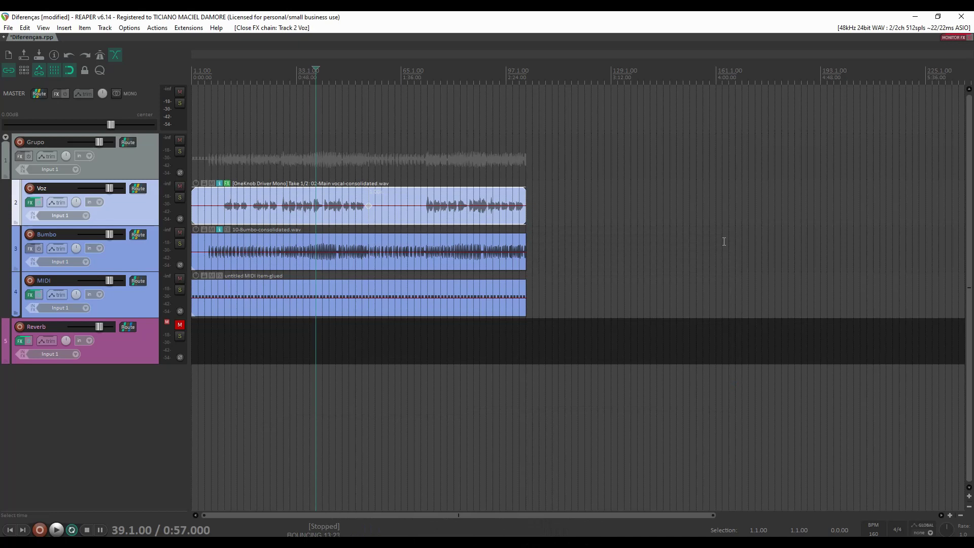